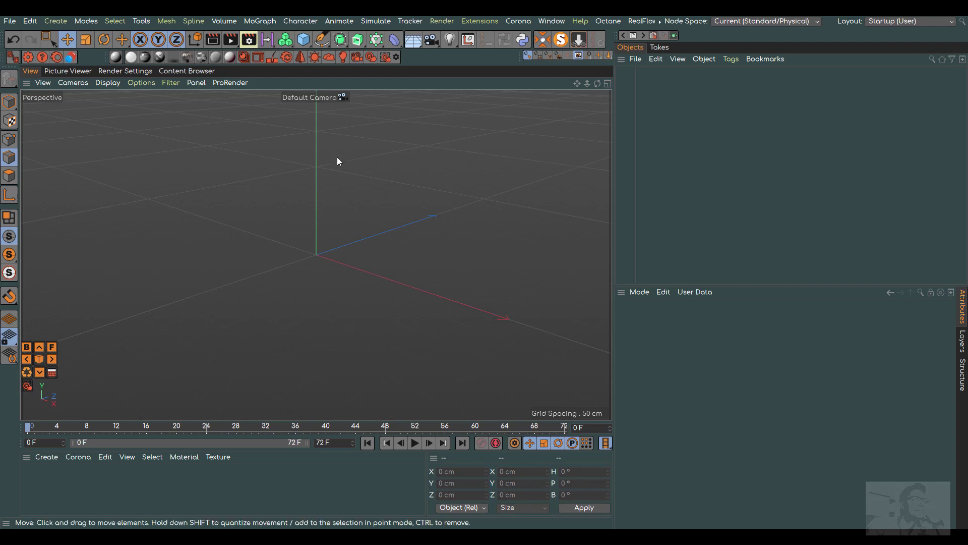
Step: Add a Text spline aligned Middle that reads 1
{"action": "left_click_drag", "start_coordinate": [597, 83], "coordinate": [565, 101]}
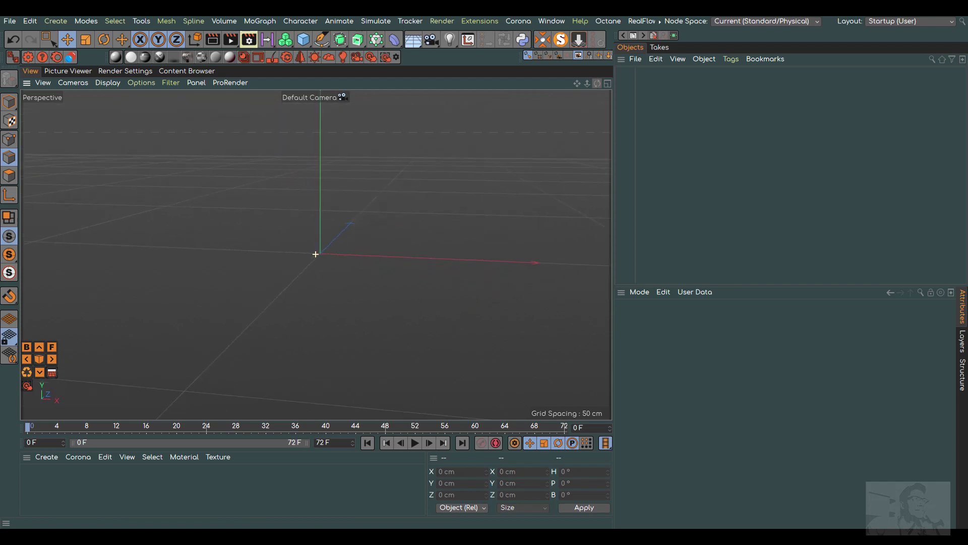
{"action": "left_click_drag", "start_coordinate": [316, 254], "coordinate": [316, 253], "text": "alt"}
{"action": "left_click_drag", "start_coordinate": [579, 83], "coordinate": [565, 100]}
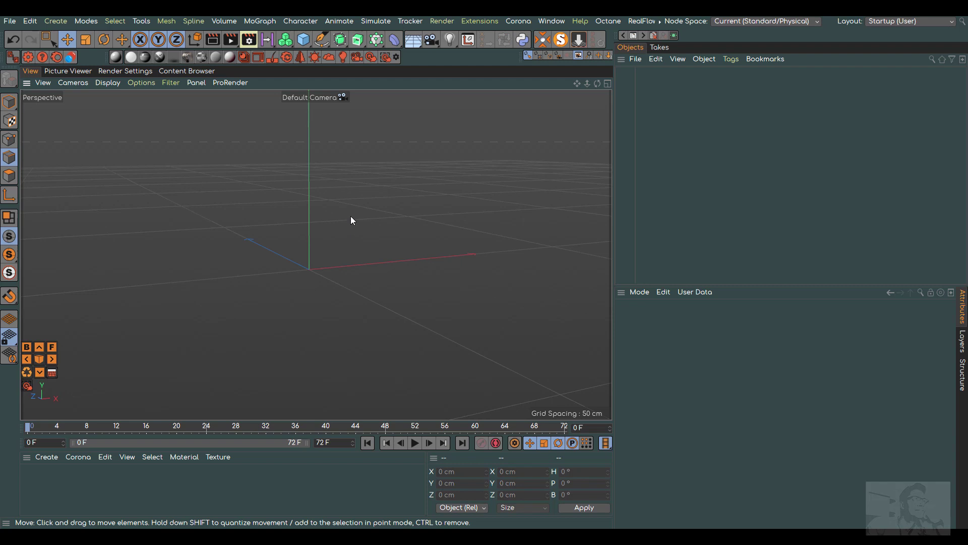
{"action": "left_click", "coordinate": [321, 40]}
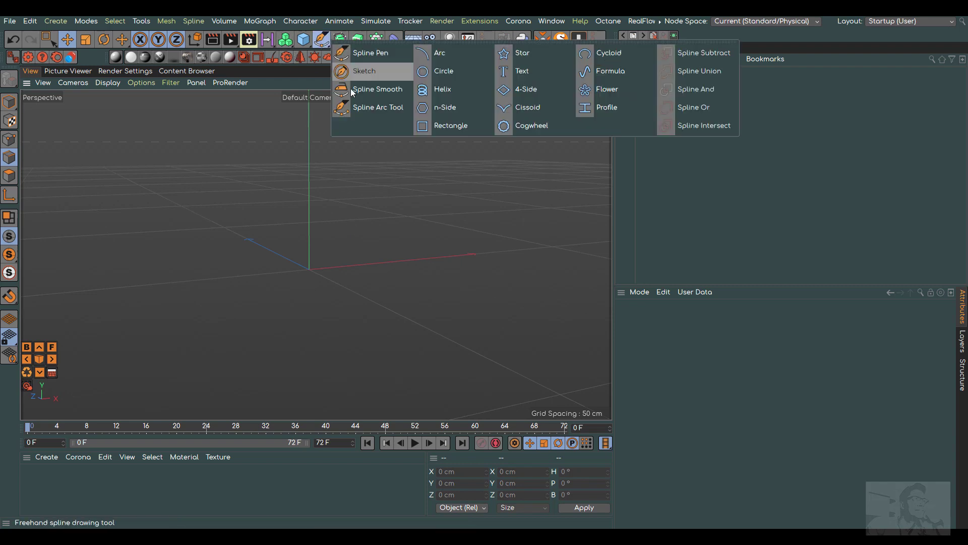
{"action": "left_click", "coordinate": [524, 72]}
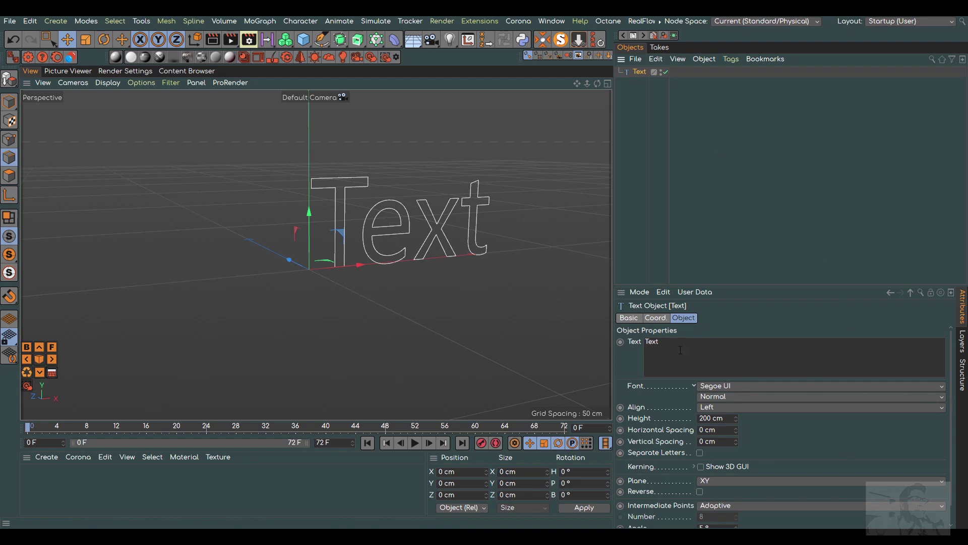
{"action": "left_click", "coordinate": [728, 407]}
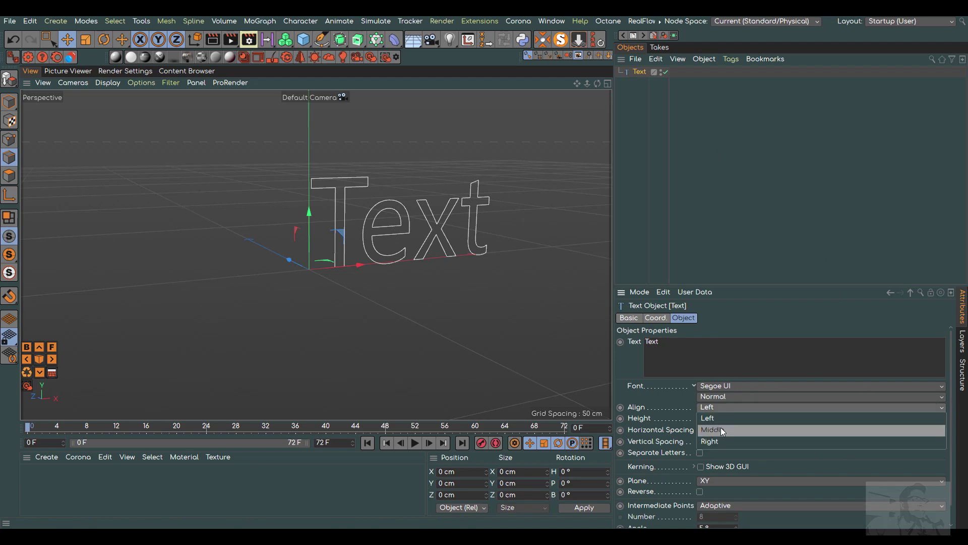
{"action": "left_click", "coordinate": [721, 429]}
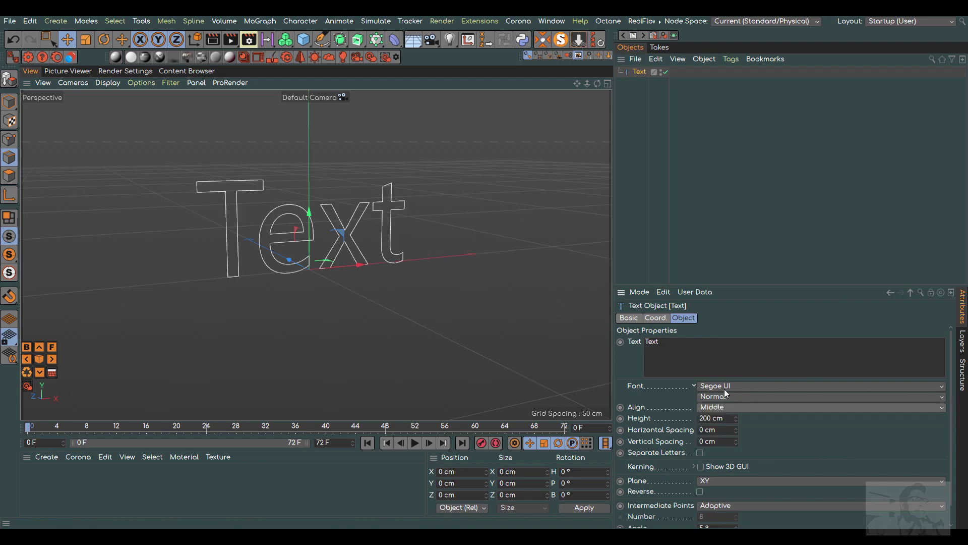
{"action": "type", "text": "1"}
{"action": "left_click", "coordinate": [725, 243]}
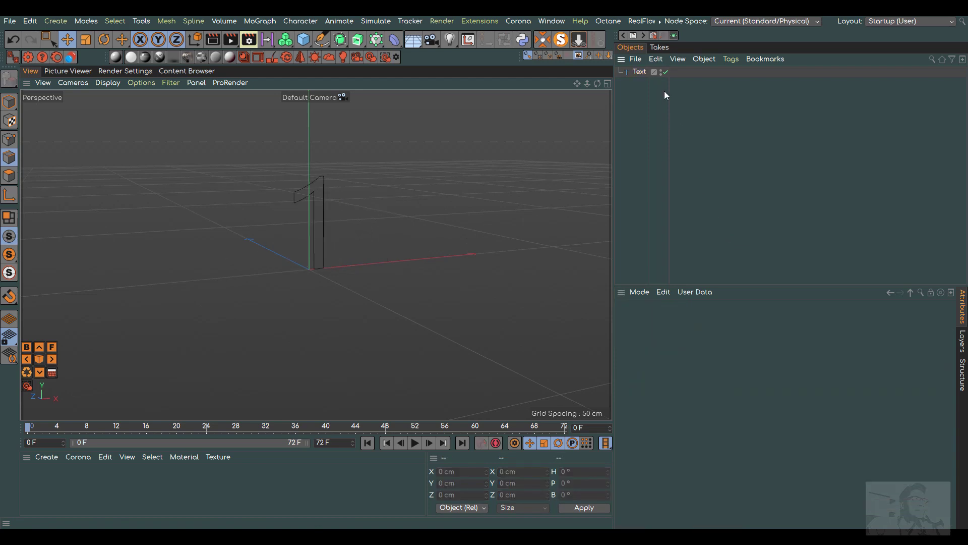
Step: Duplicate the text object, naming the original 1 and the copy 35
{"action": "left_click_drag", "start_coordinate": [638, 71], "coordinate": [638, 89], "text": "ctrl"}
{"action": "left_click", "coordinate": [638, 74]}
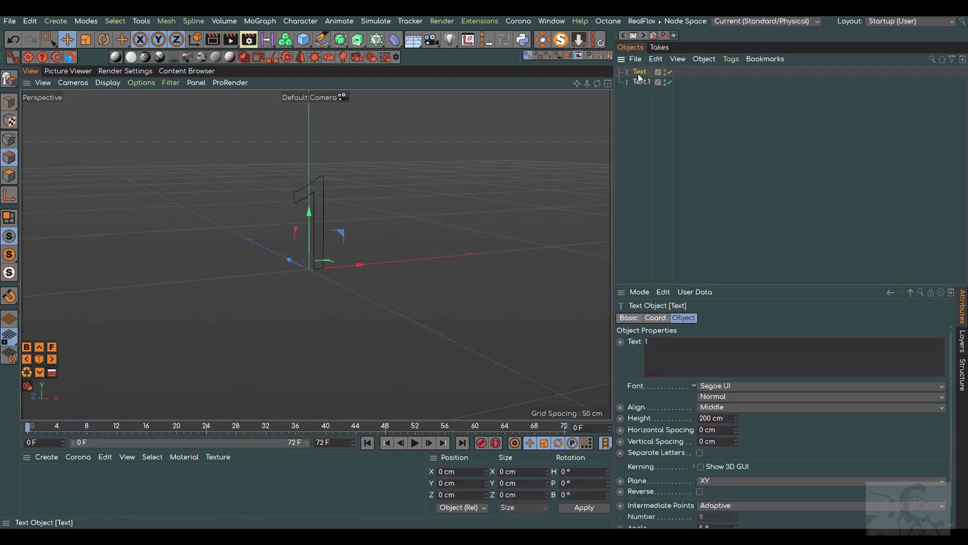
{"action": "double_click", "coordinate": [638, 74]}
{"action": "type", "text": "1"}
{"action": "key", "text": "Return"}
{"action": "left_click", "coordinate": [641, 82]}
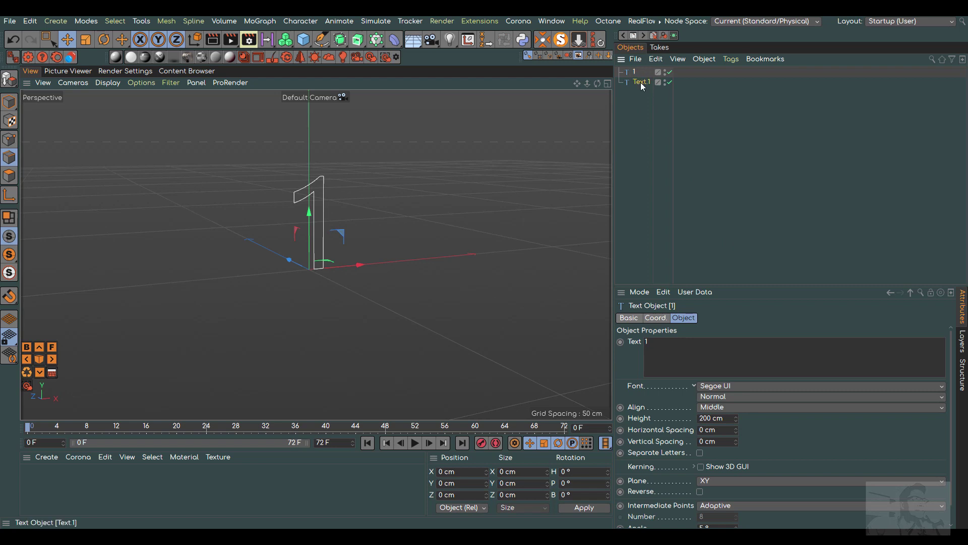
{"action": "double_click", "coordinate": [641, 82]}
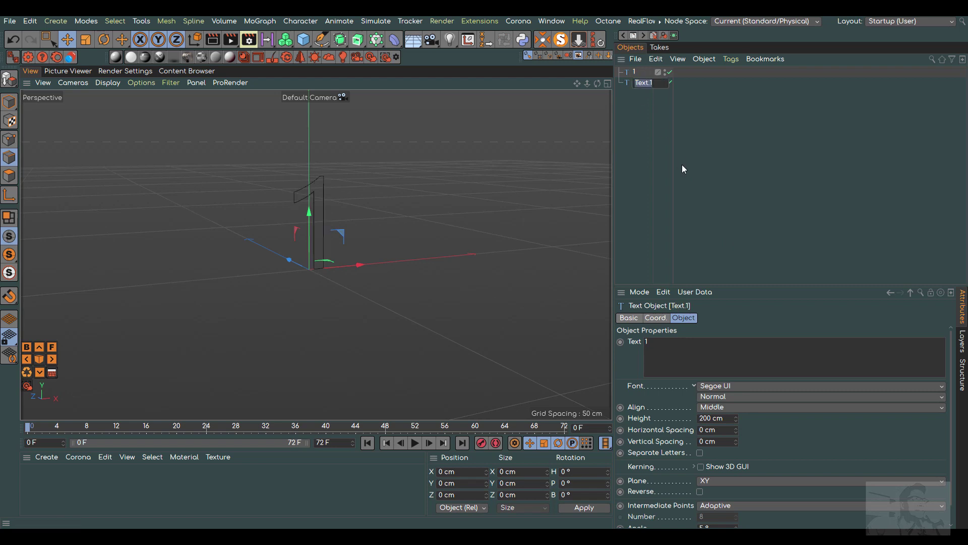
{"action": "type", "text": "35"}
{"action": "key", "text": "Return"}
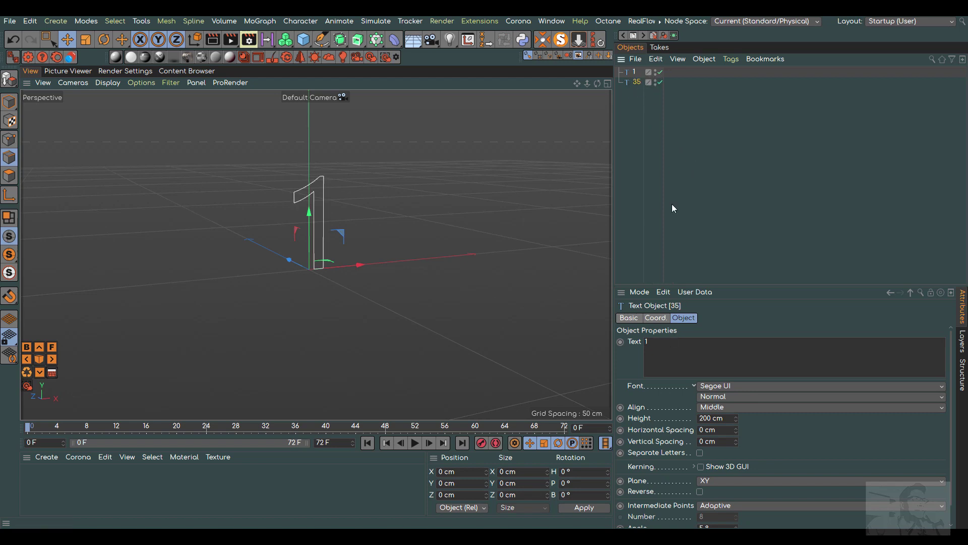
Step: Change the copy's text to 35
{"action": "key", "text": "BackSpace"}
{"action": "type", "text": "35"}
{"action": "left_click", "coordinate": [730, 182]}
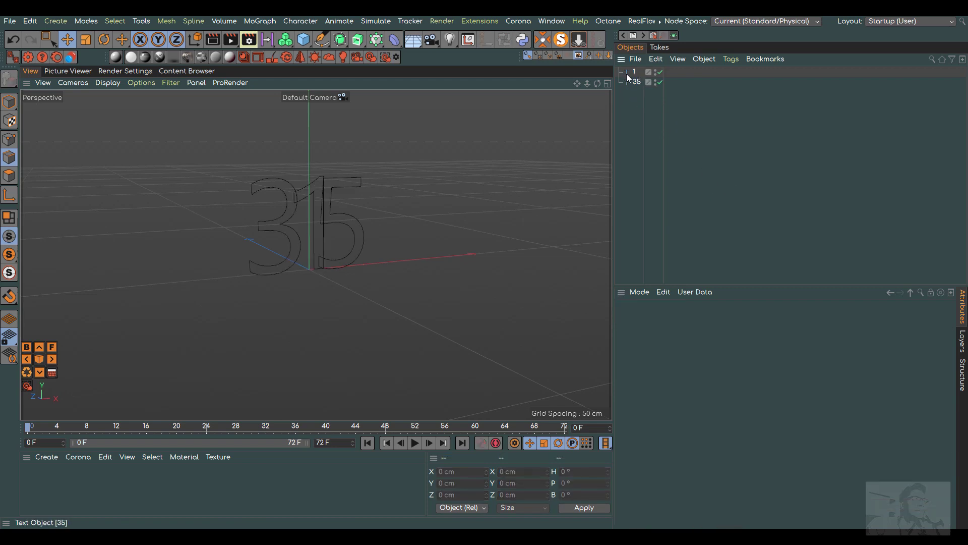
{"action": "left_click_drag", "start_coordinate": [589, 82], "coordinate": [628, 105]}
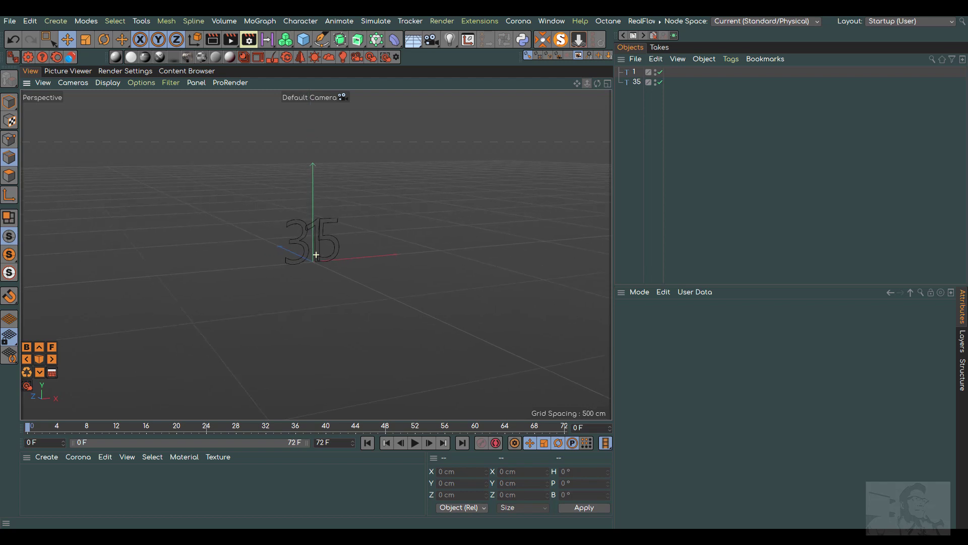
Step: In Model mode, add a MoGraph Cloner and nest the 1 and 35 text objects inside it
{"action": "left_click", "coordinate": [9, 102]}
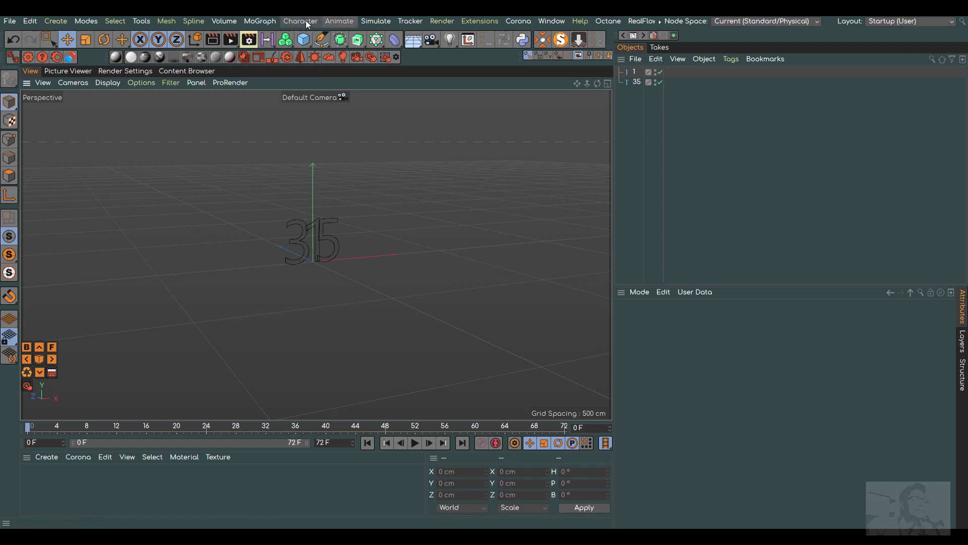
{"action": "left_click", "coordinate": [263, 20]}
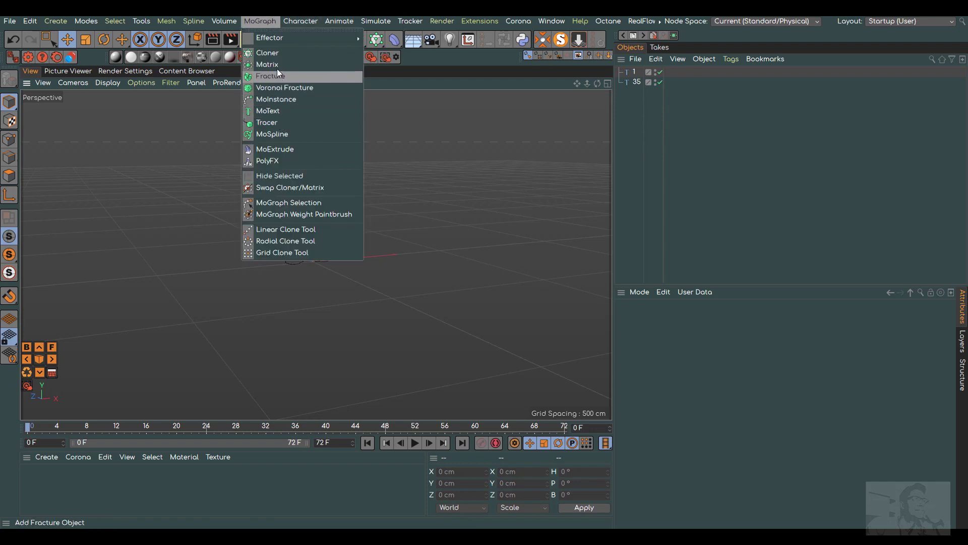
{"action": "left_click", "coordinate": [275, 53]}
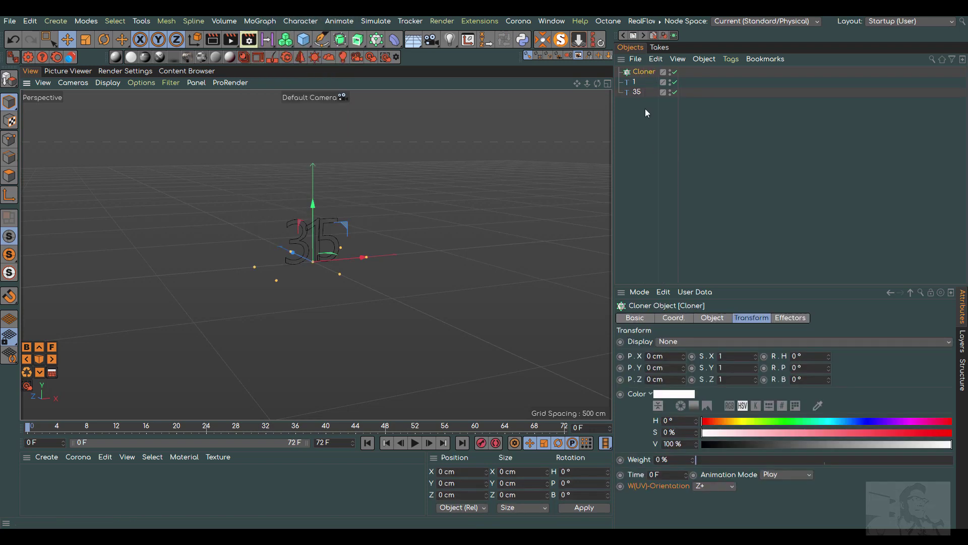
{"action": "mouse_move", "coordinate": [645, 108]}
{"action": "left_mouse_down"}
{"action": "mouse_move", "coordinate": [619, 76]}
{"action": "mouse_move", "coordinate": [645, 72]}
{"action": "left_mouse_up"}
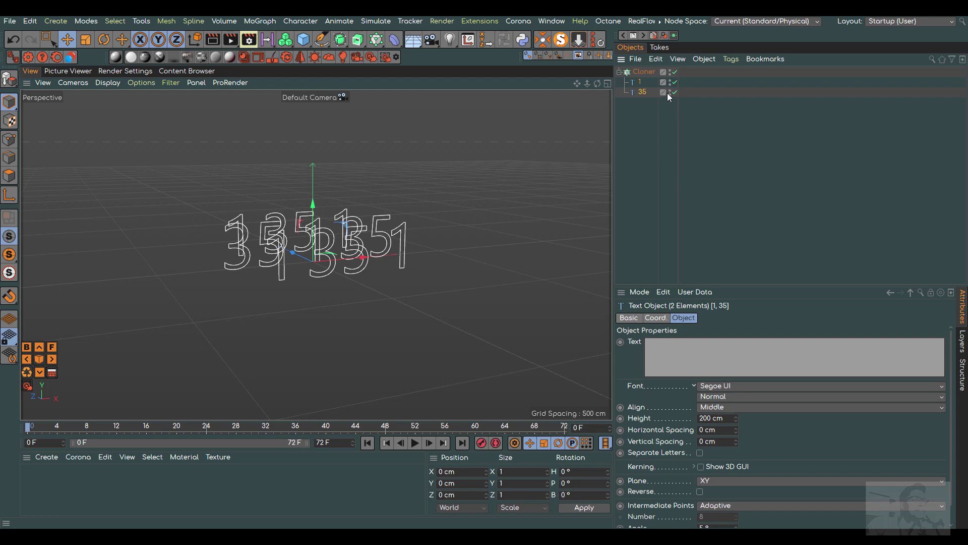
{"action": "left_click", "coordinate": [651, 71]}
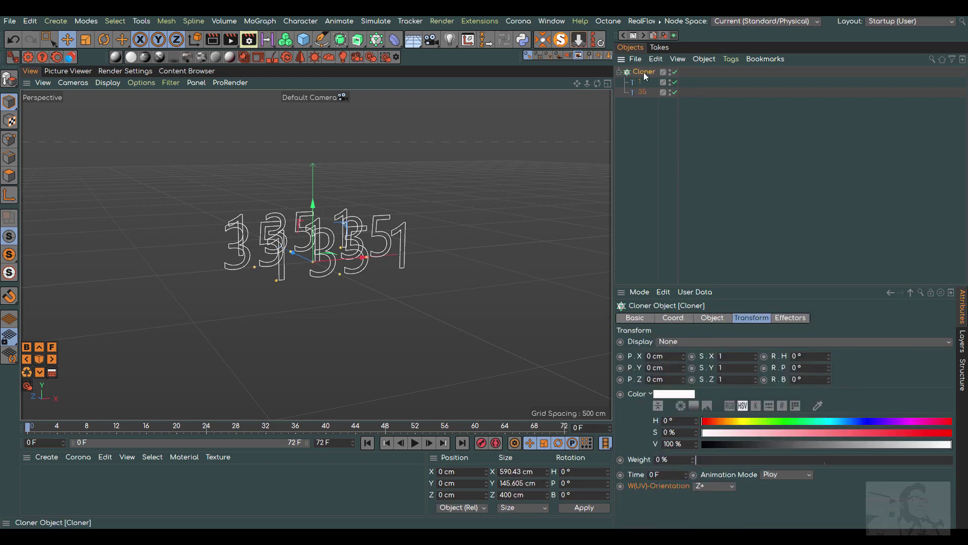
Step: Set the Cloner's grid array count to 7, 5 and 1
{"action": "left_click", "coordinate": [720, 319]}
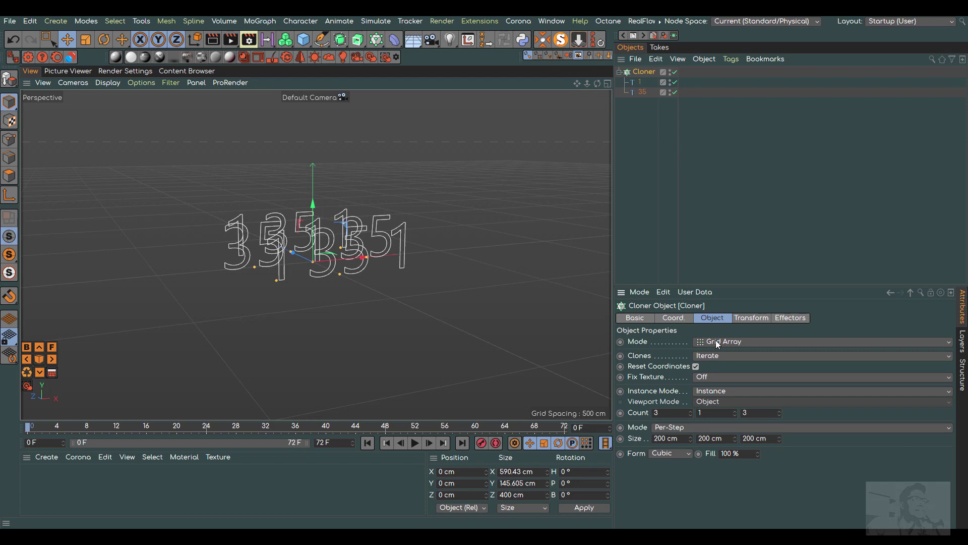
{"action": "left_click", "coordinate": [660, 413]}
{"action": "type", "text": "7"}
{"action": "key", "text": "Tab"}
{"action": "type", "text": "5"}
{"action": "key", "text": "Return"}
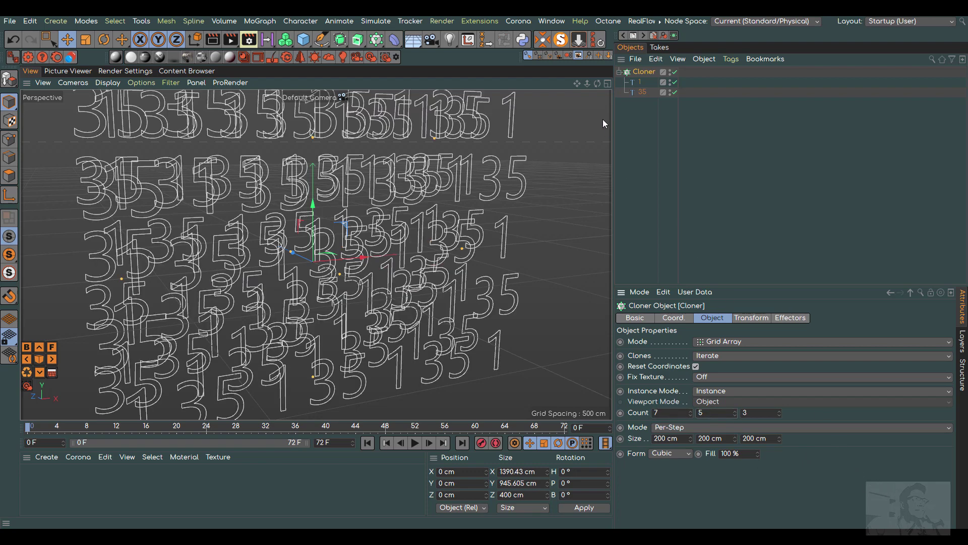
{"action": "left_click_drag", "start_coordinate": [587, 84], "coordinate": [560, 86]}
{"action": "left_click", "coordinate": [757, 413]}
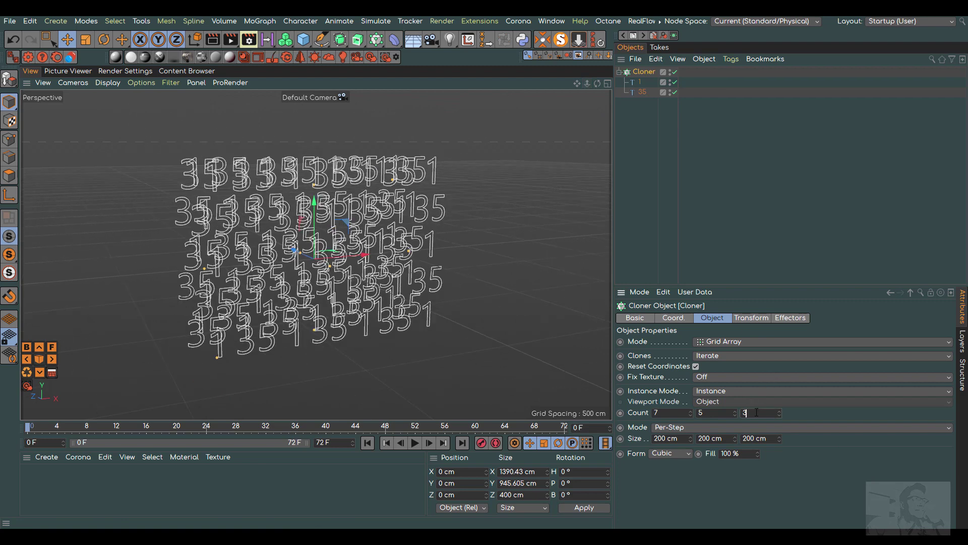
{"action": "type", "text": "1"}
{"action": "key", "text": "Return"}
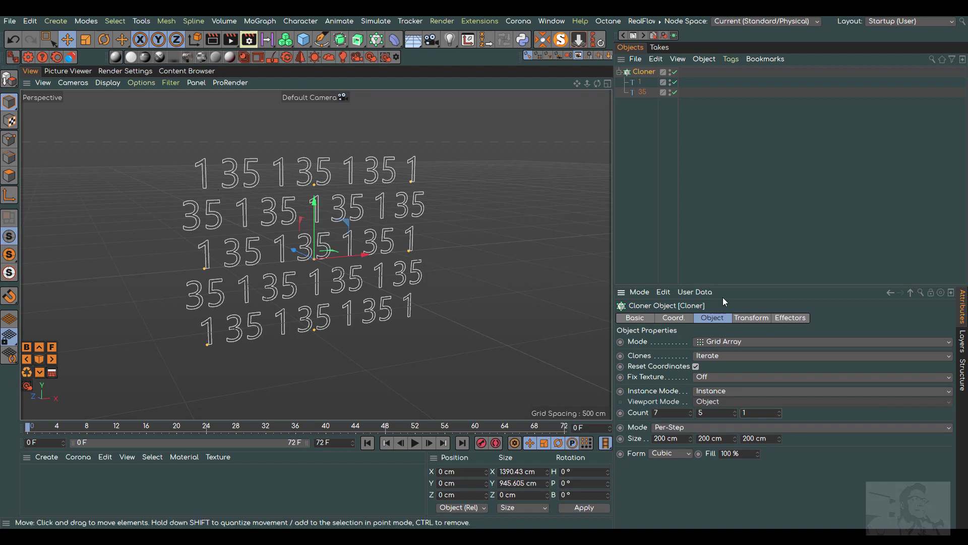
Step: Switch the Cloner's Clones mode to Blend and set Size X 350 cm, Size Y 250 cm
{"action": "left_click", "coordinate": [717, 357]}
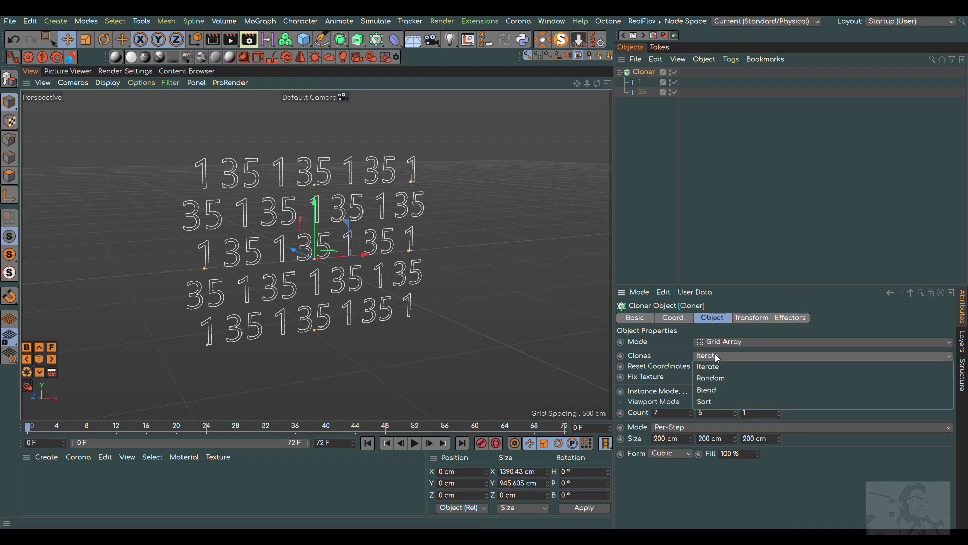
{"action": "left_click", "coordinate": [729, 393]}
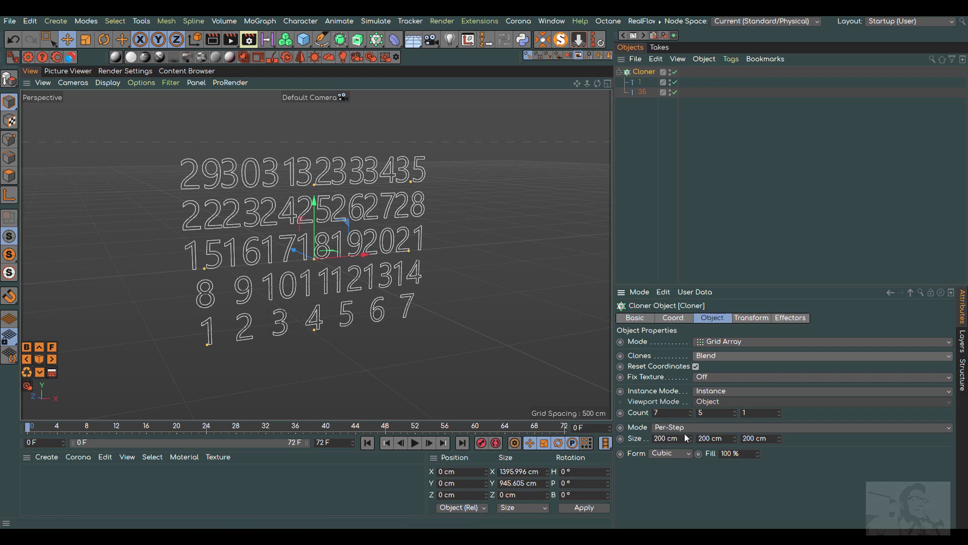
{"action": "left_click_drag", "start_coordinate": [689, 440], "coordinate": [762, 441]}
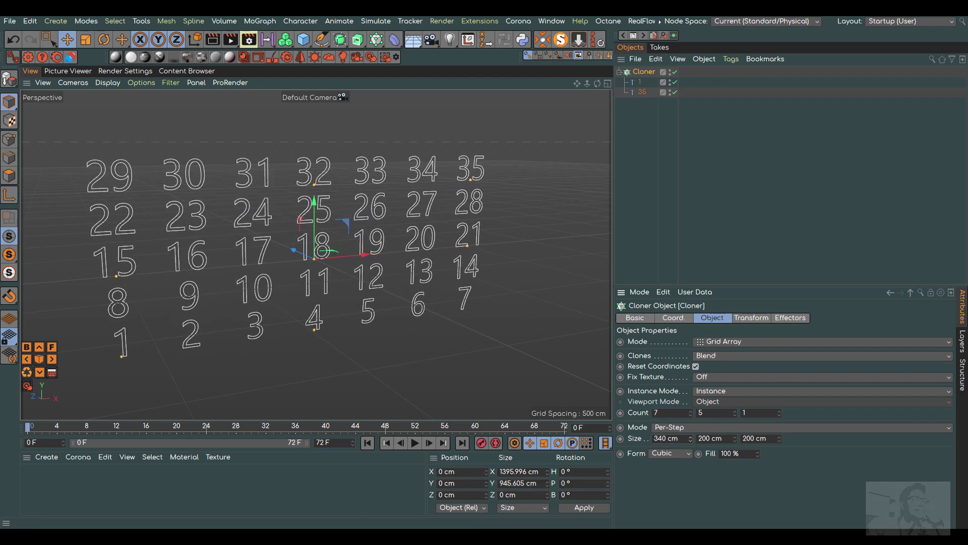
{"action": "left_click", "coordinate": [690, 437]}
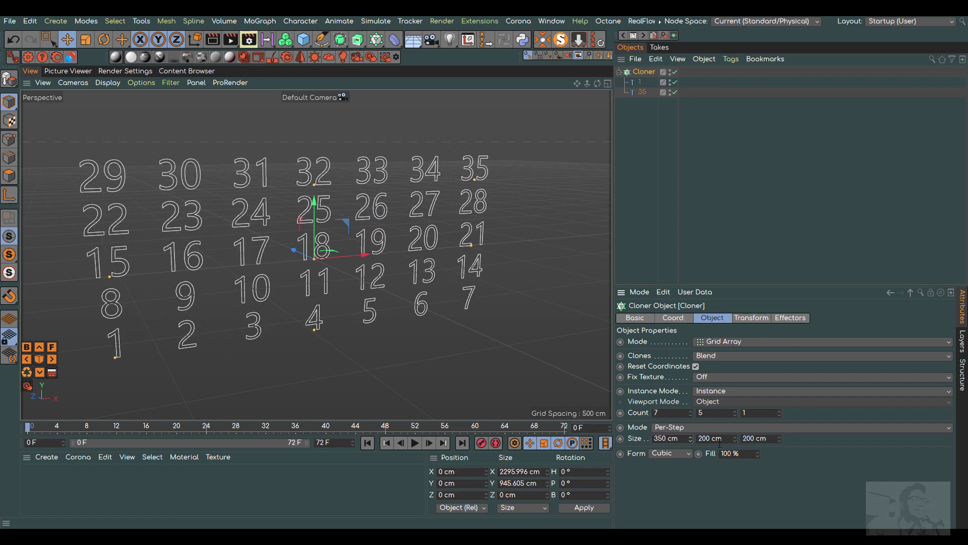
{"action": "mouse_move", "coordinate": [734, 437]}
{"action": "left_mouse_down"}
{"action": "mouse_move", "coordinate": [759, 437]}
{"action": "mouse_move", "coordinate": [735, 437]}
{"action": "left_mouse_up"}
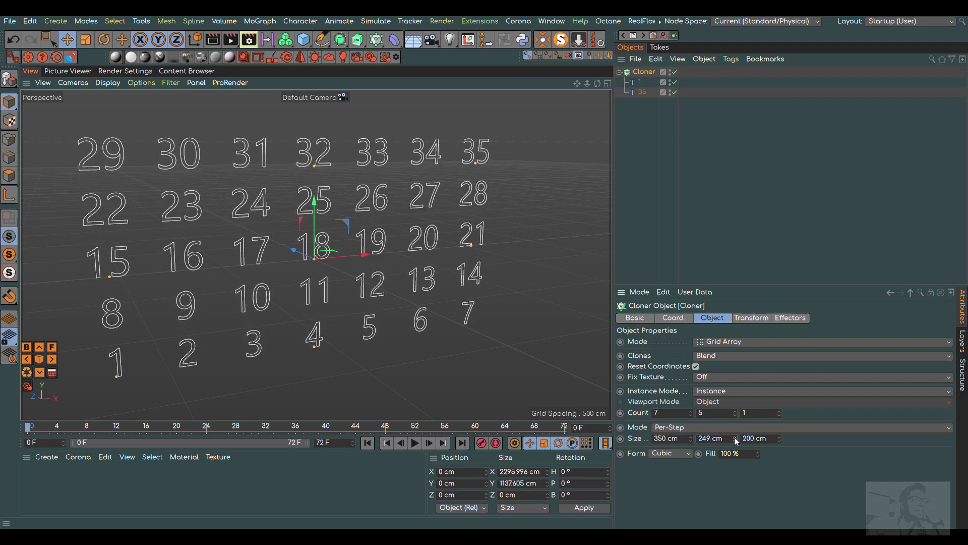
{"action": "left_click_drag", "start_coordinate": [595, 82], "coordinate": [700, 175]}
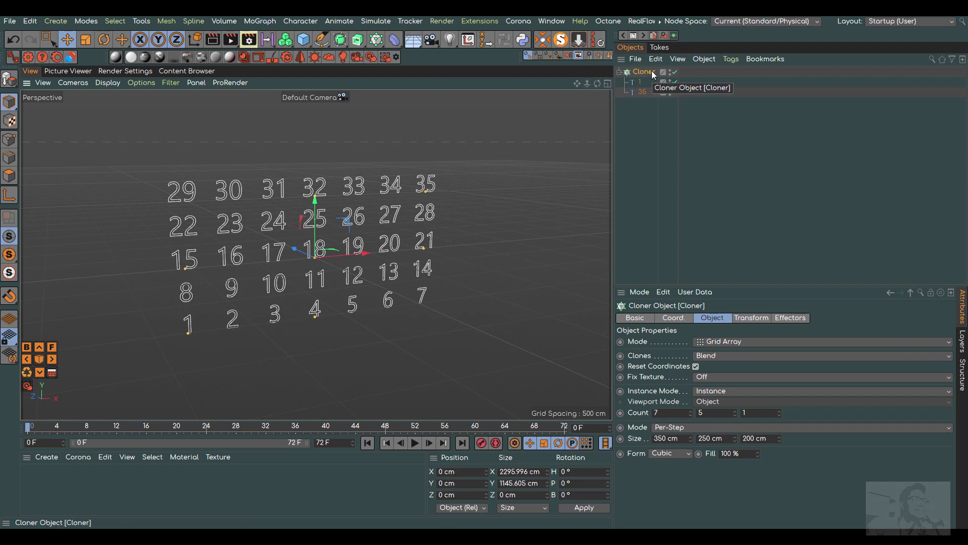
Step: Add a Random effector with Position randomization turned off
{"action": "left_click", "coordinate": [269, 22]}
{"action": "mouse_move", "coordinate": [269, 37]}
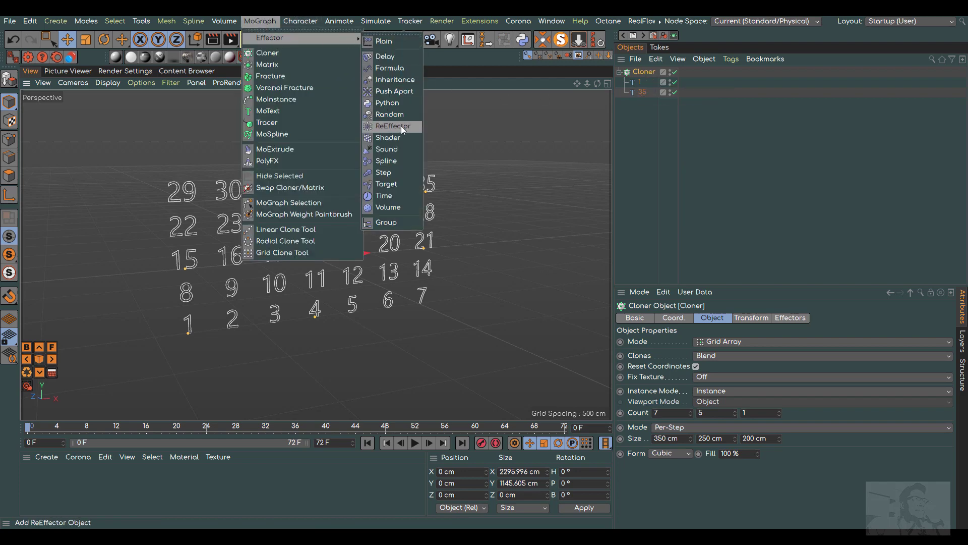
{"action": "left_click", "coordinate": [400, 116]}
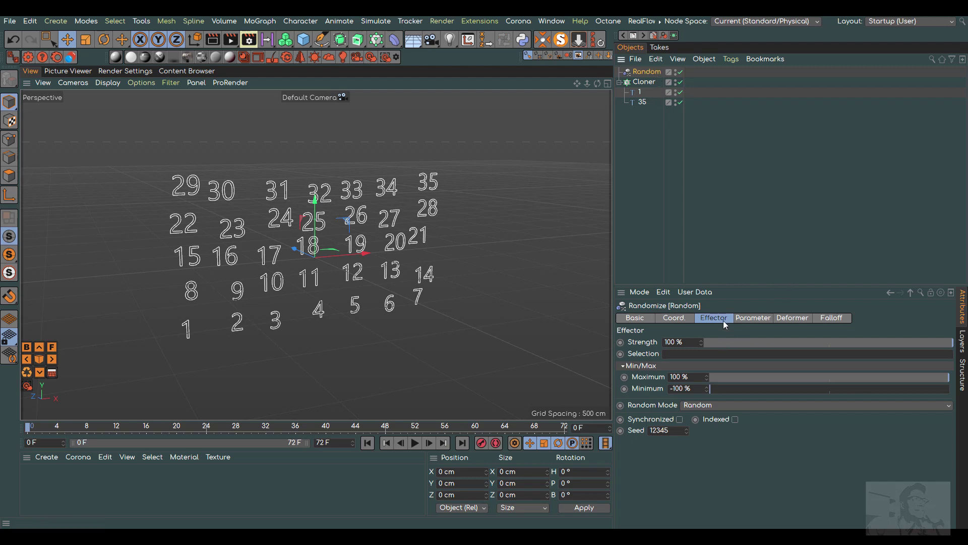
{"action": "left_click", "coordinate": [758, 319]}
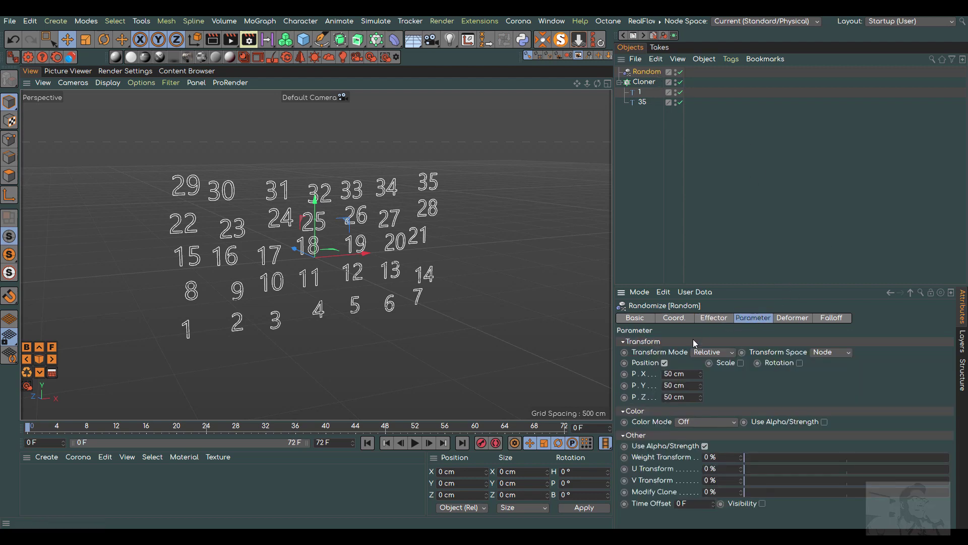
{"action": "left_click", "coordinate": [665, 362]}
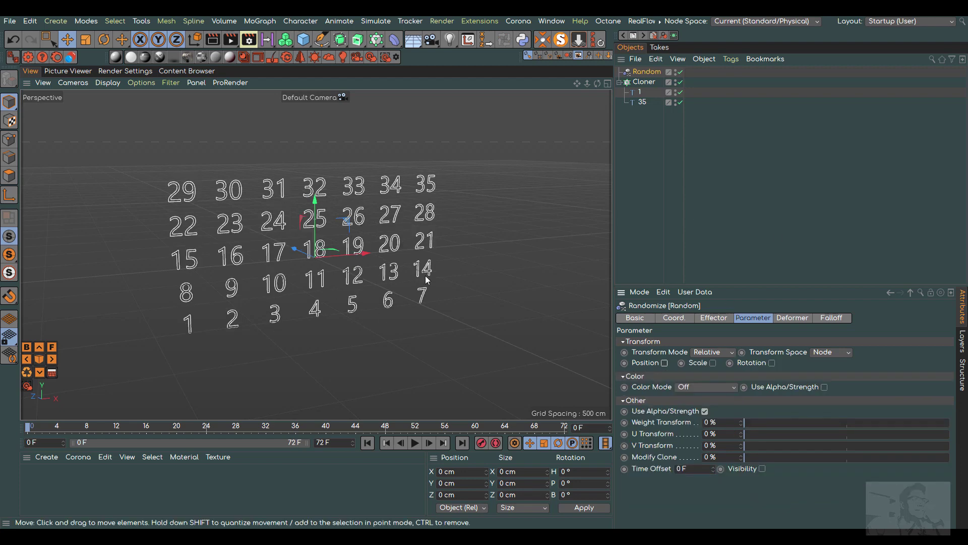
Step: Set the Random effector's mode to Sorted and Modify Clone to 100%
{"action": "left_click", "coordinate": [718, 318]}
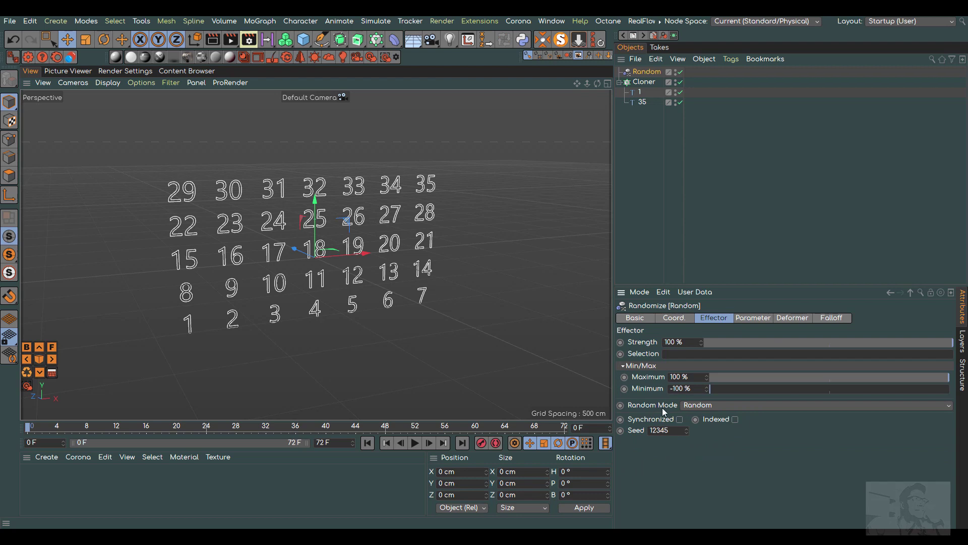
{"action": "left_click", "coordinate": [725, 405]}
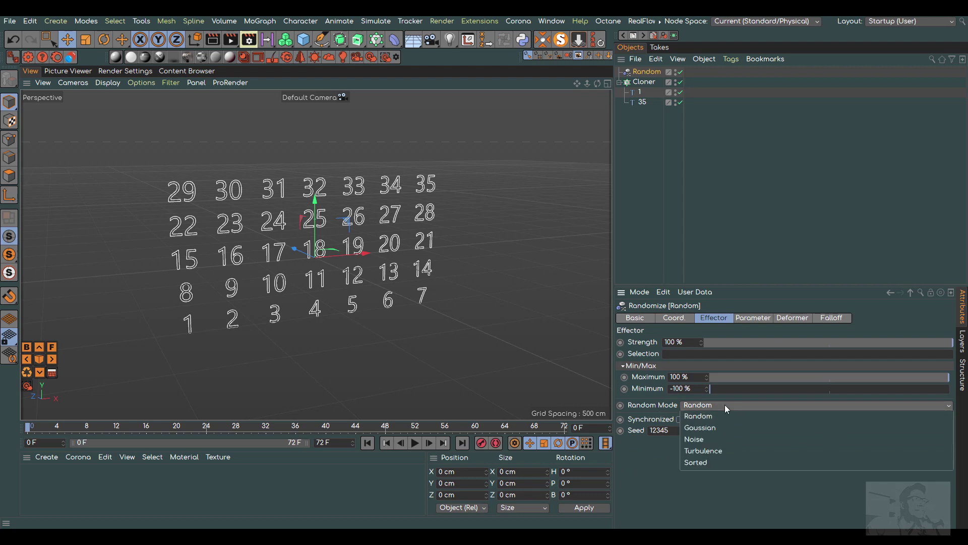
{"action": "left_click", "coordinate": [719, 461]}
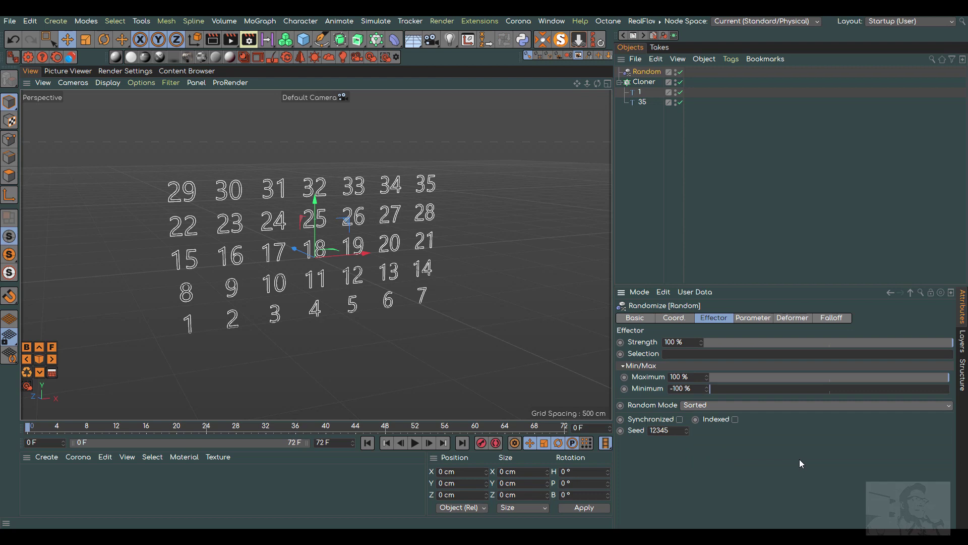
{"action": "left_click", "coordinate": [752, 319]}
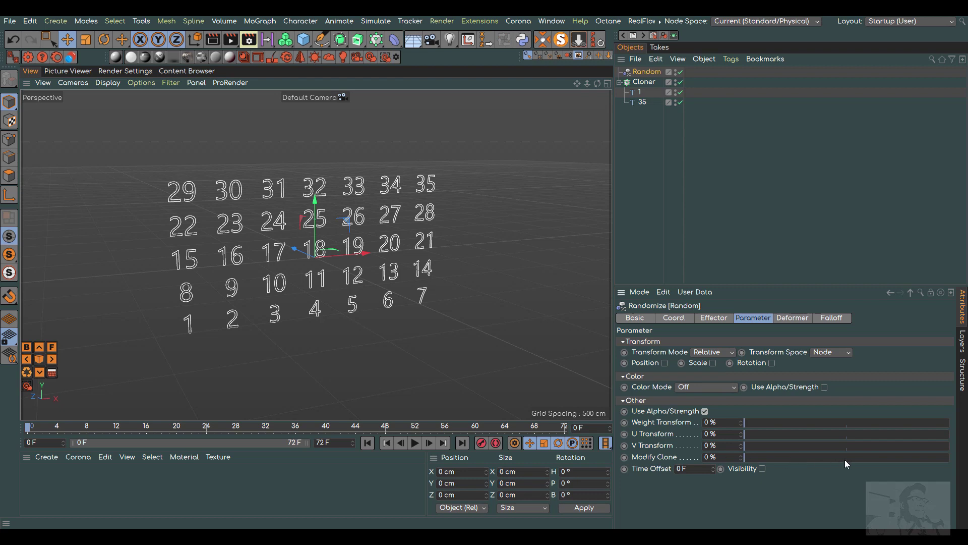
{"action": "left_click", "coordinate": [711, 457]}
{"action": "type", "text": "100"}
{"action": "key", "text": "Return"}
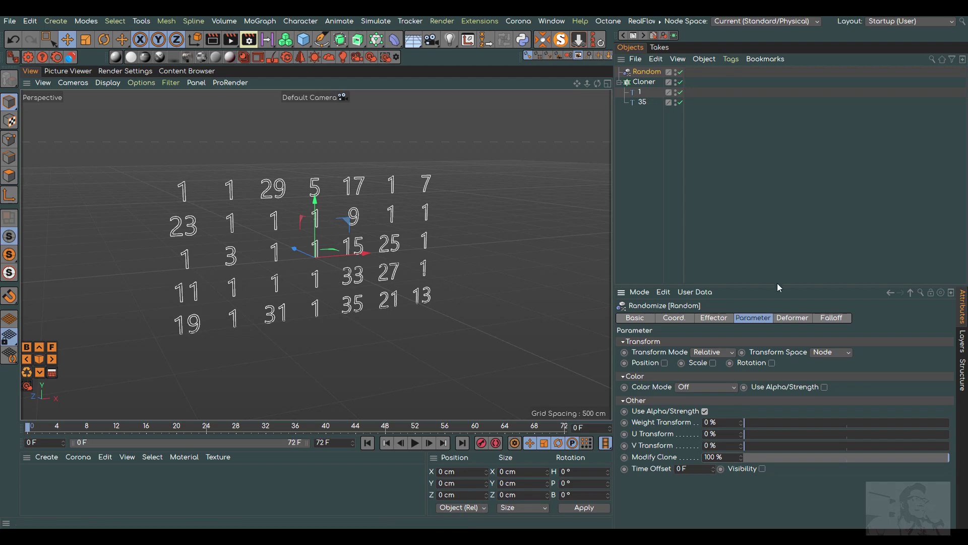
Step: Set the Random effector's Minimum to 0% and raise its Seed to 12408
{"action": "left_click", "coordinate": [722, 319]}
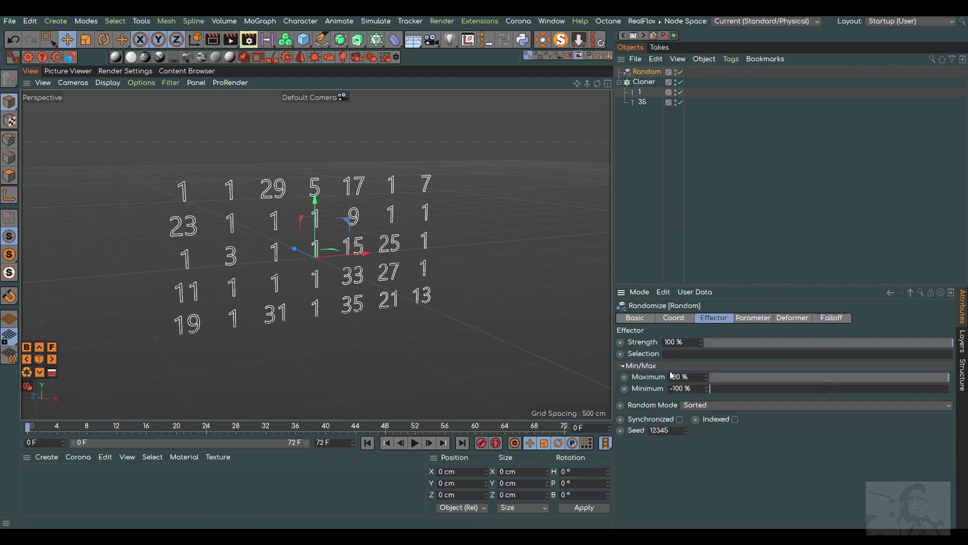
{"action": "left_click_drag", "start_coordinate": [692, 388], "coordinate": [670, 388]}
{"action": "type", "text": "0"}
{"action": "key", "text": "Return"}
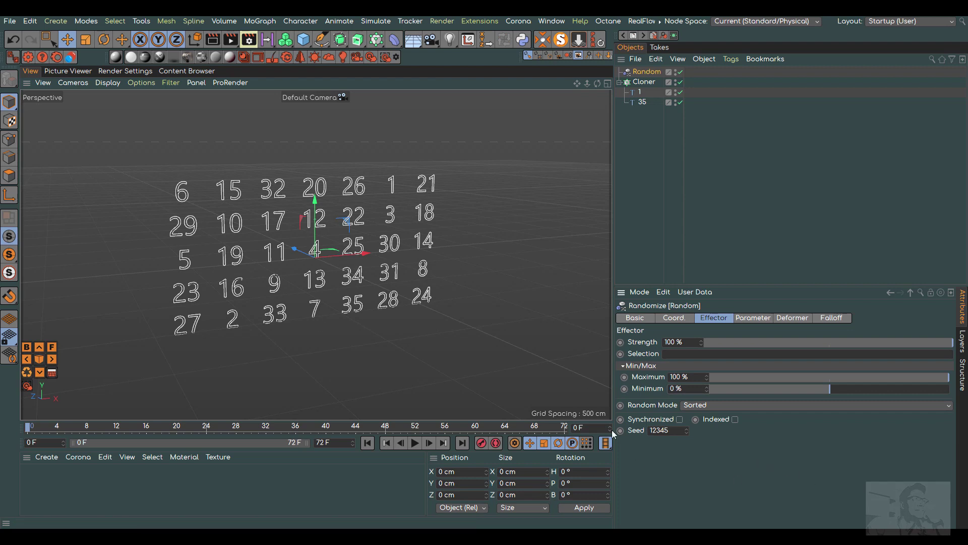
{"action": "left_click_drag", "start_coordinate": [686, 429], "coordinate": [686, 413]}
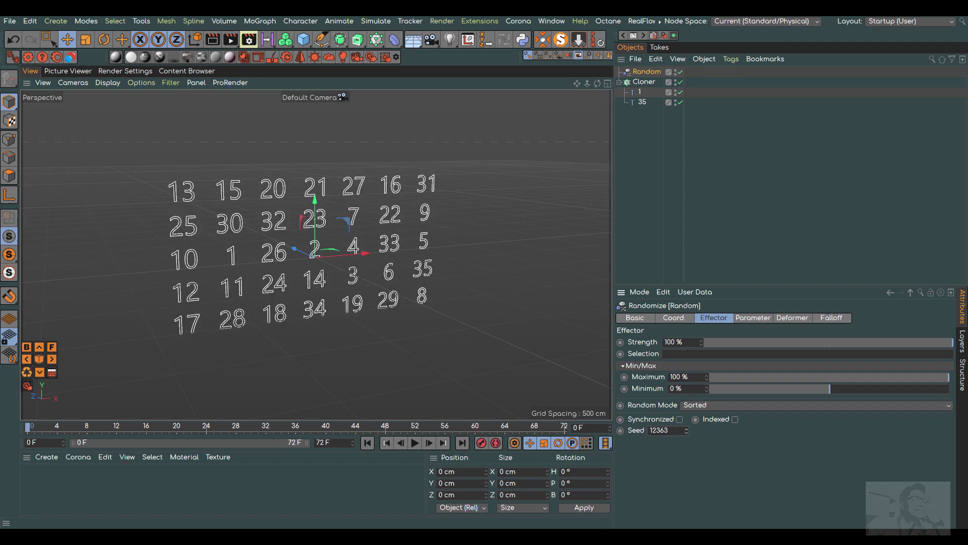
{"action": "mouse_move", "coordinate": [686, 429]}
{"action": "left_mouse_down"}
{"action": "mouse_move", "coordinate": [686, 403]}
{"action": "mouse_move", "coordinate": [686, 450]}
{"action": "mouse_move", "coordinate": [685, 415]}
{"action": "left_mouse_up"}
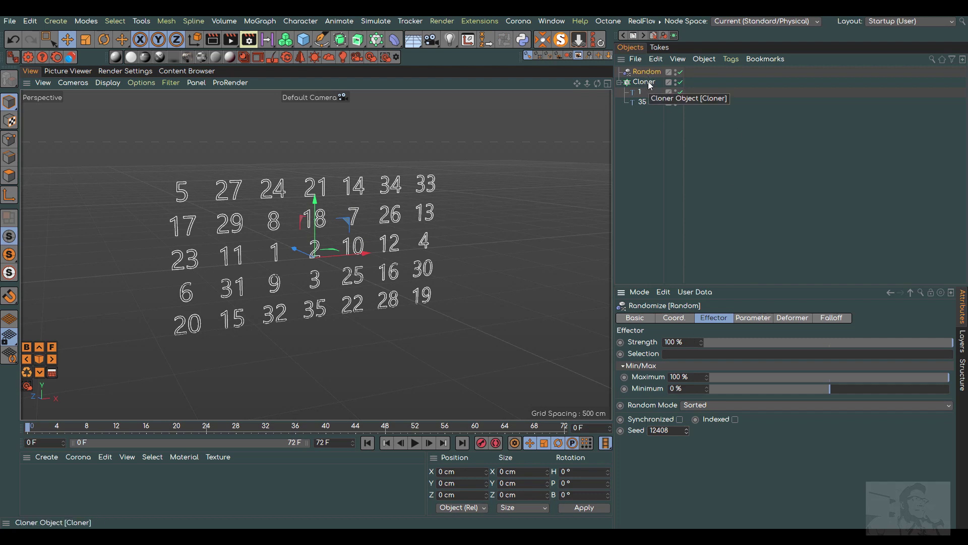
Step: Nest the Cloner in an Extrude with Hierarchical on and Offset 0 cm
{"action": "left_click_drag", "start_coordinate": [358, 40], "coordinate": [396, 53]}
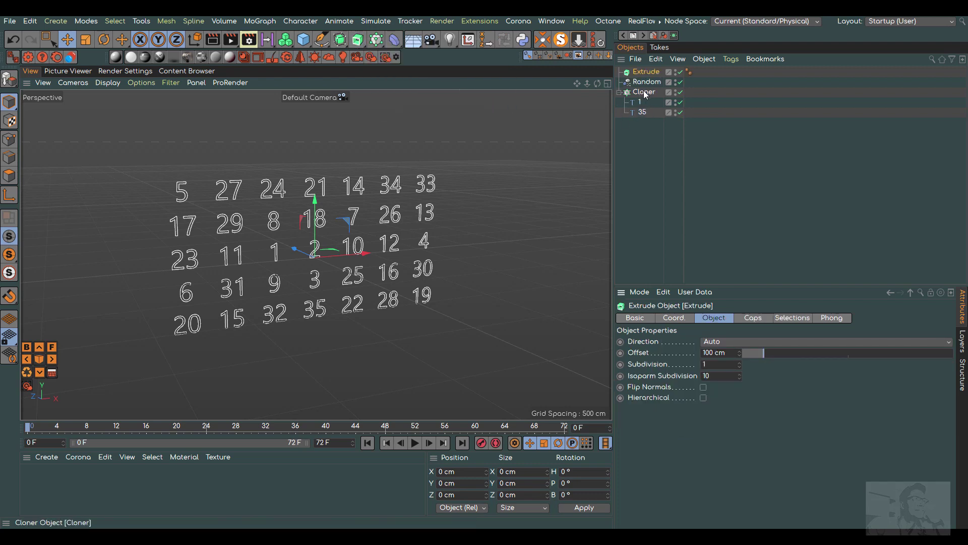
{"action": "left_click_drag", "start_coordinate": [644, 93], "coordinate": [649, 71]}
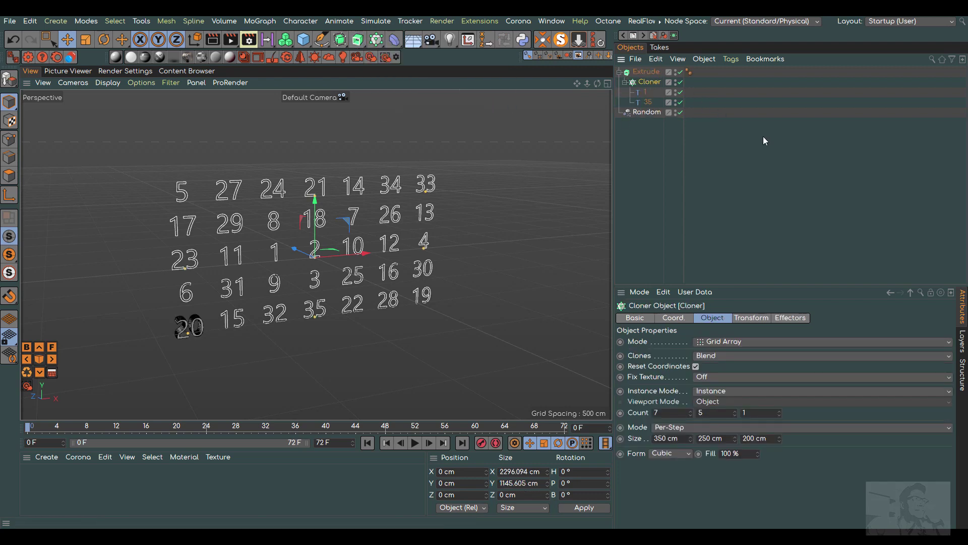
{"action": "left_click", "coordinate": [653, 73]}
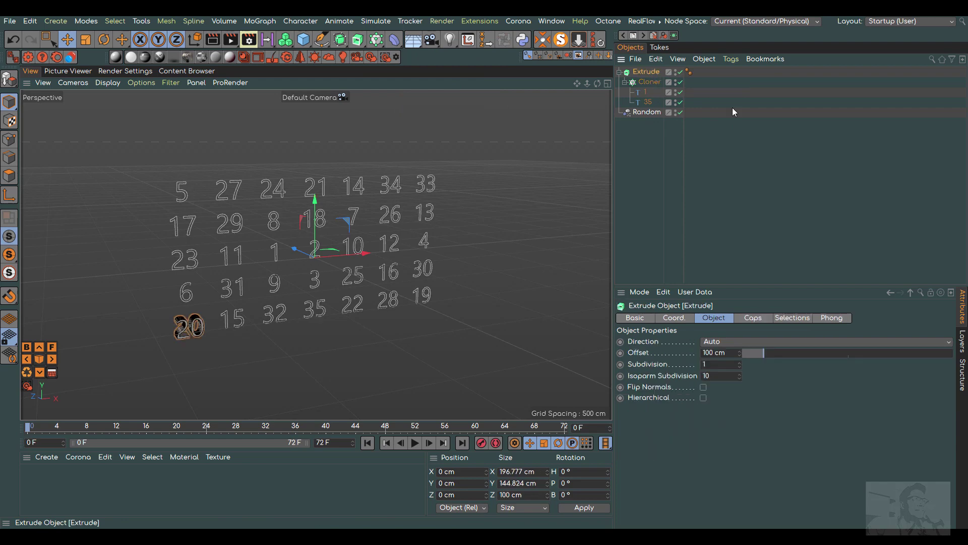
{"action": "left_click", "coordinate": [703, 398]}
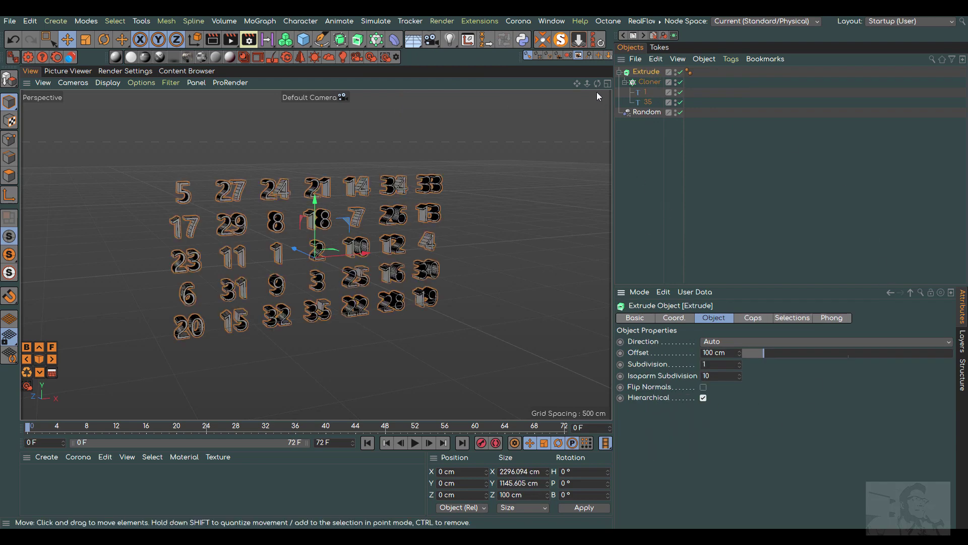
{"action": "left_click_drag", "start_coordinate": [588, 83], "coordinate": [602, 83]}
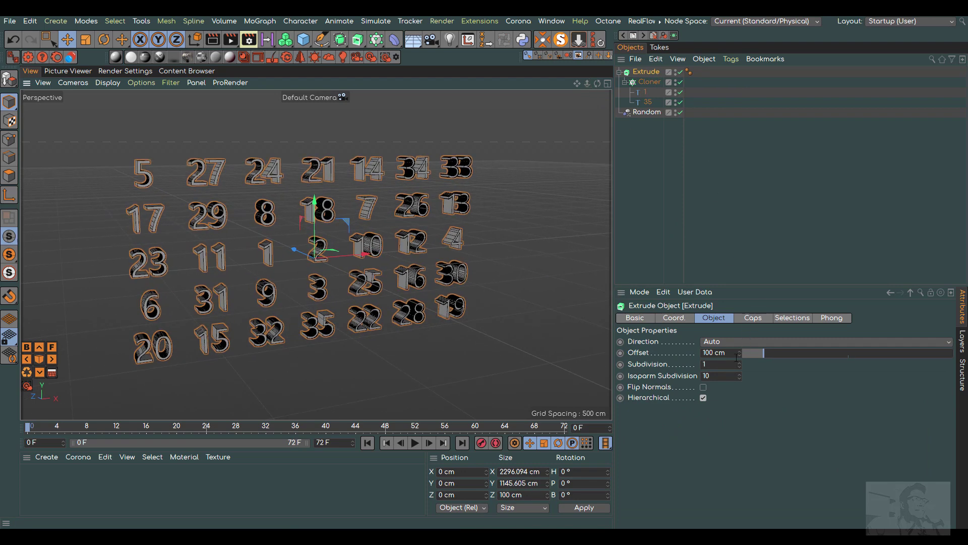
{"action": "left_click_drag", "start_coordinate": [758, 353], "coordinate": [701, 355]}
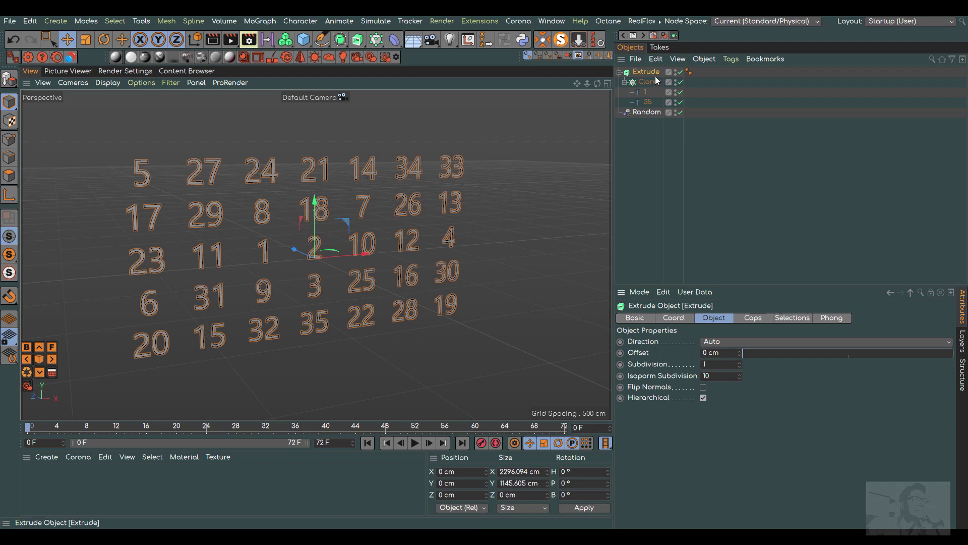
{"action": "left_click", "coordinate": [655, 111]}
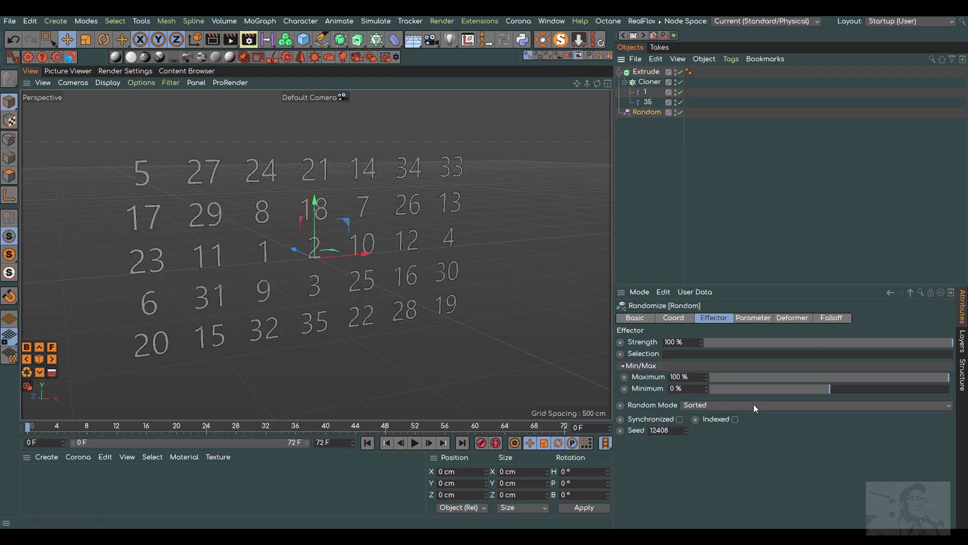
Step: Nudge the Random effector's seed, then delete the Random effector
{"action": "left_click", "coordinate": [687, 428]}
{"action": "left_click", "coordinate": [687, 428]}
{"action": "left_click", "coordinate": [688, 428]}
{"action": "left_click_drag", "start_coordinate": [688, 428], "coordinate": [688, 428]}
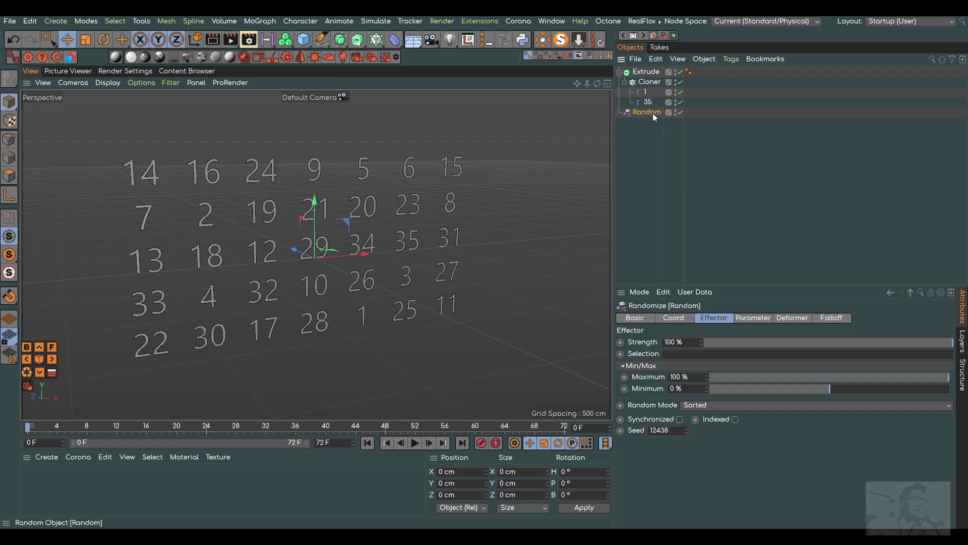
{"action": "key", "text": "Delete"}
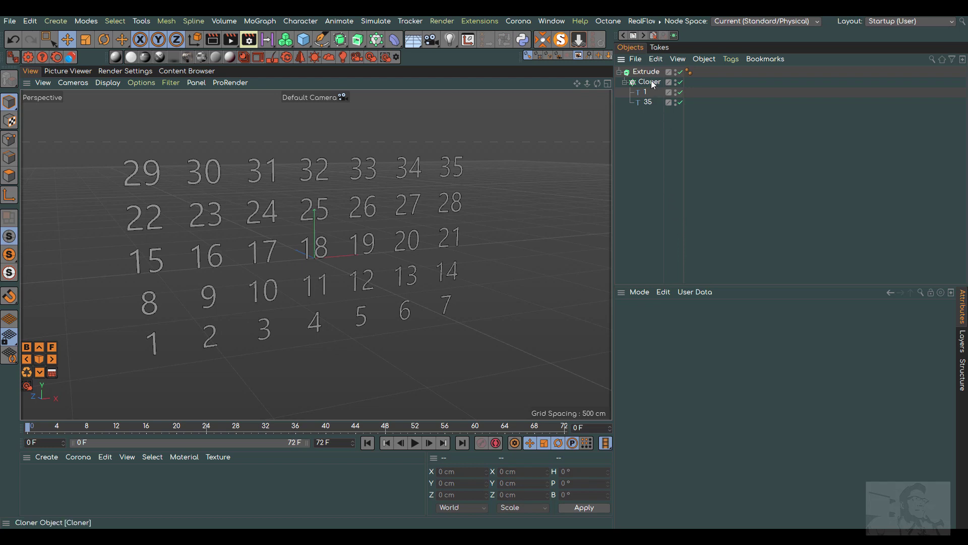
Step: Create a default material Mat and apply it to the Extrude object
{"action": "double_click", "coordinate": [35, 486]}
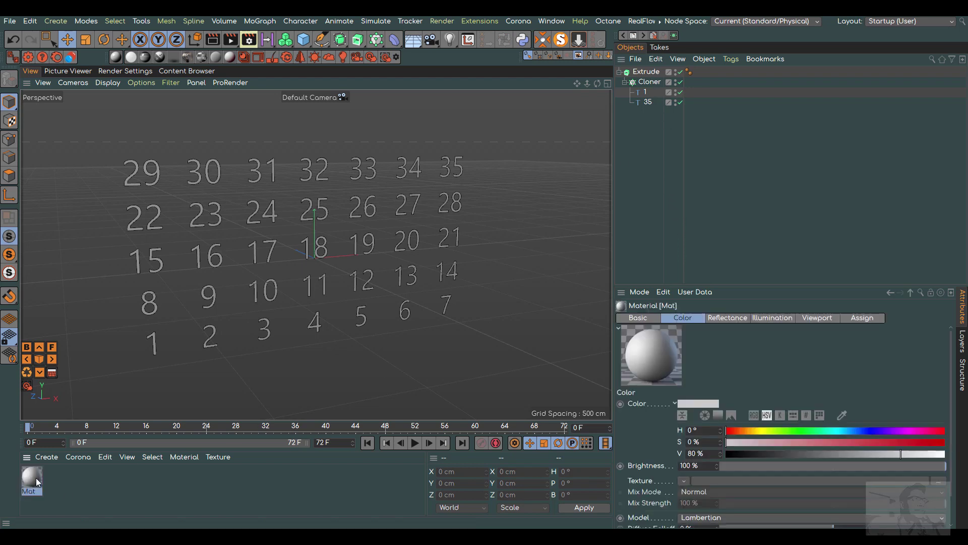
{"action": "left_click_drag", "start_coordinate": [35, 477], "coordinate": [653, 72]}
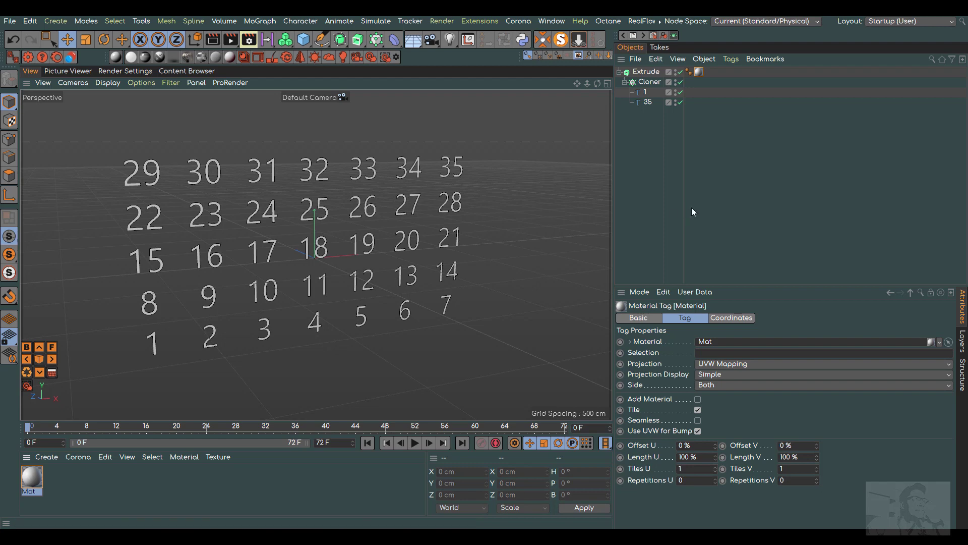
{"action": "left_click", "coordinate": [650, 81]}
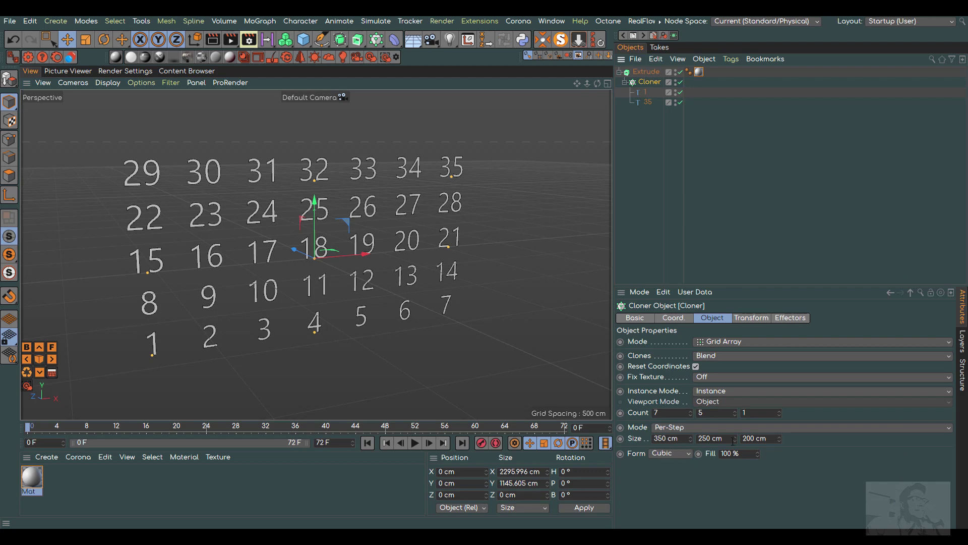
Step: Change the Cloner's Size Y to -250 cm so the numbers read from the top row down
{"action": "mouse_move", "coordinate": [734, 438]}
{"action": "left_mouse_down"}
{"action": "mouse_move", "coordinate": [734, 535]}
{"action": "mouse_move", "coordinate": [736, 437]}
{"action": "left_mouse_up"}
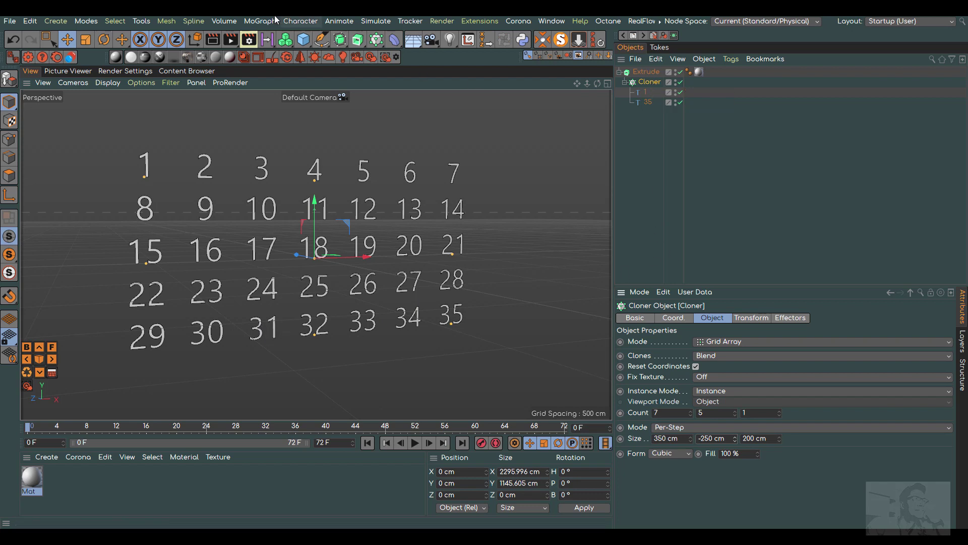
{"action": "left_click", "coordinate": [260, 21]}
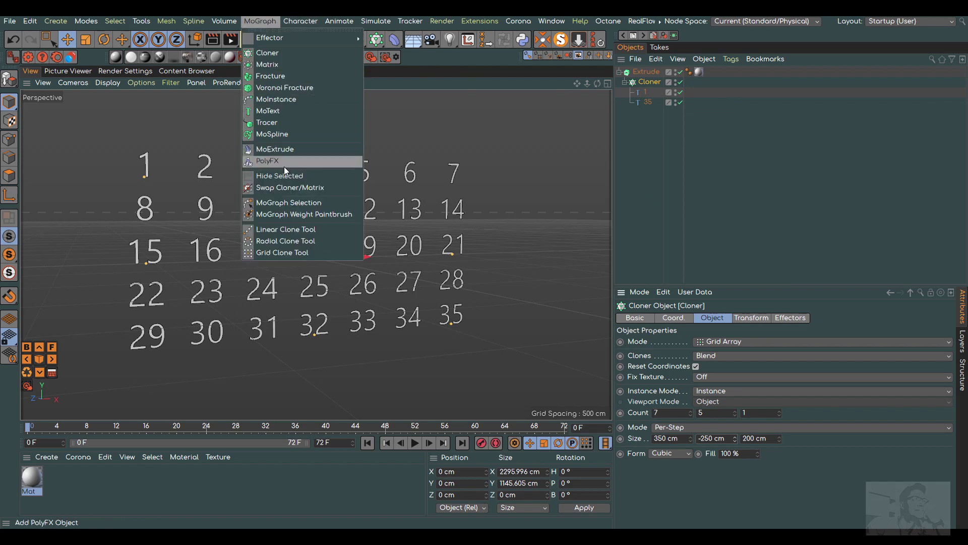
Step: Label every clone with its Index number, then set the Cloner's Transform Display back to None
{"action": "left_click", "coordinate": [292, 203]}
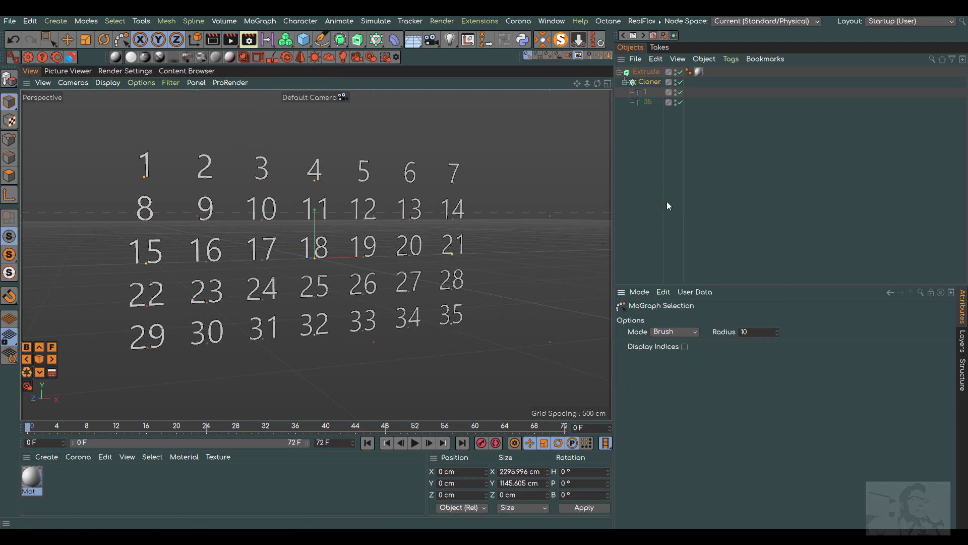
{"action": "left_click", "coordinate": [658, 81]}
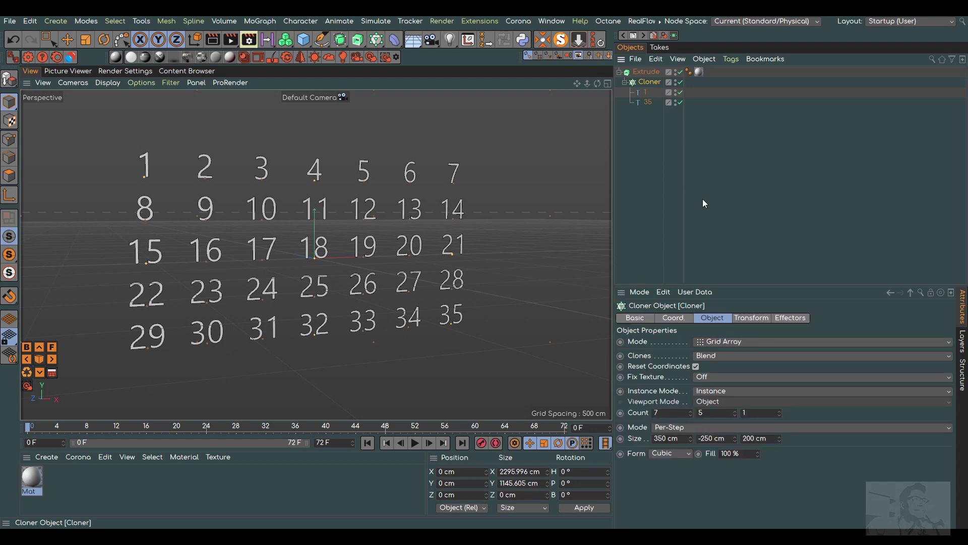
{"action": "left_click", "coordinate": [755, 317]}
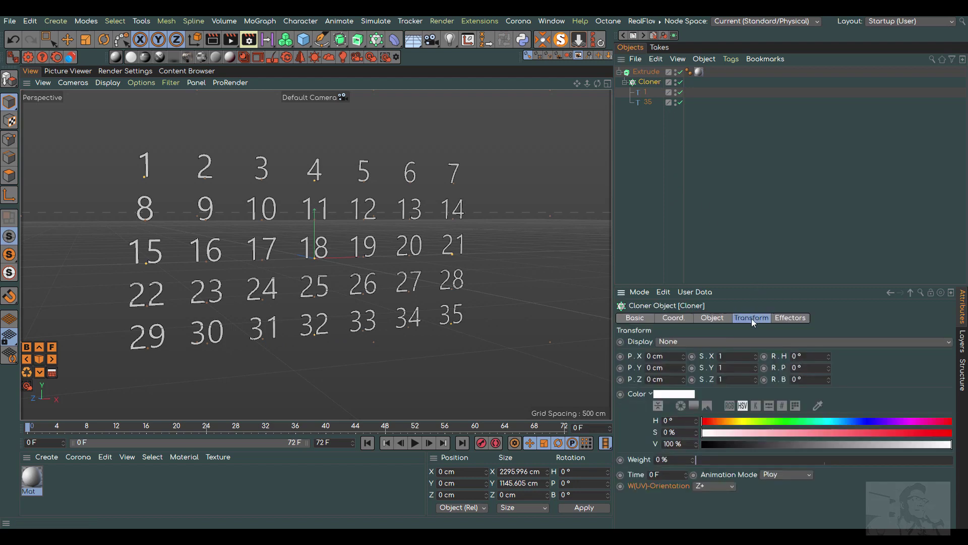
{"action": "left_click", "coordinate": [686, 342]}
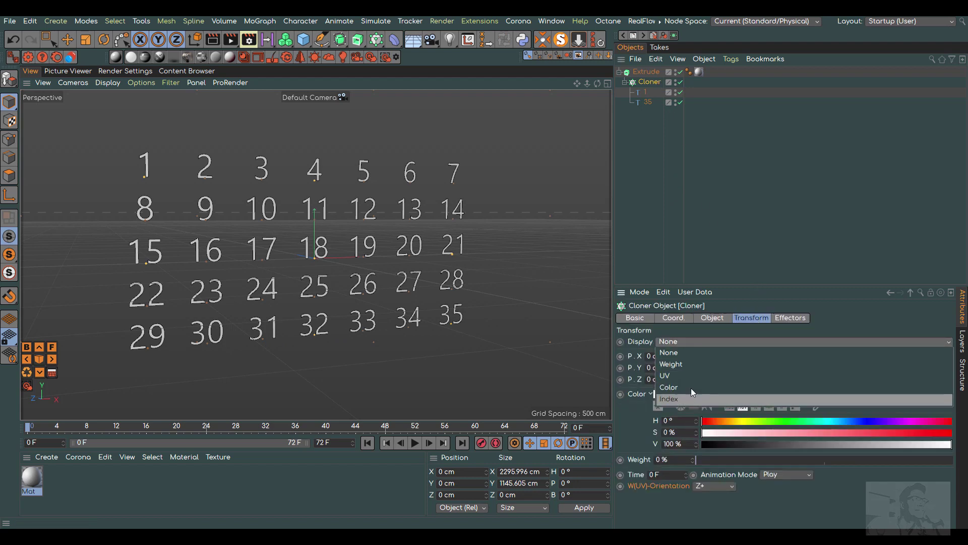
{"action": "left_click", "coordinate": [680, 399]}
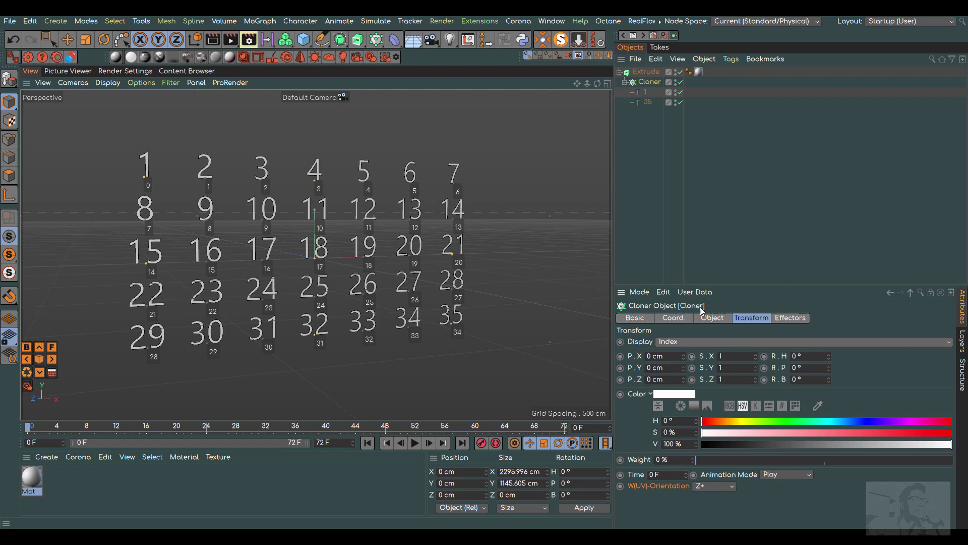
{"action": "left_click", "coordinate": [697, 341]}
{"action": "left_click", "coordinate": [693, 352]}
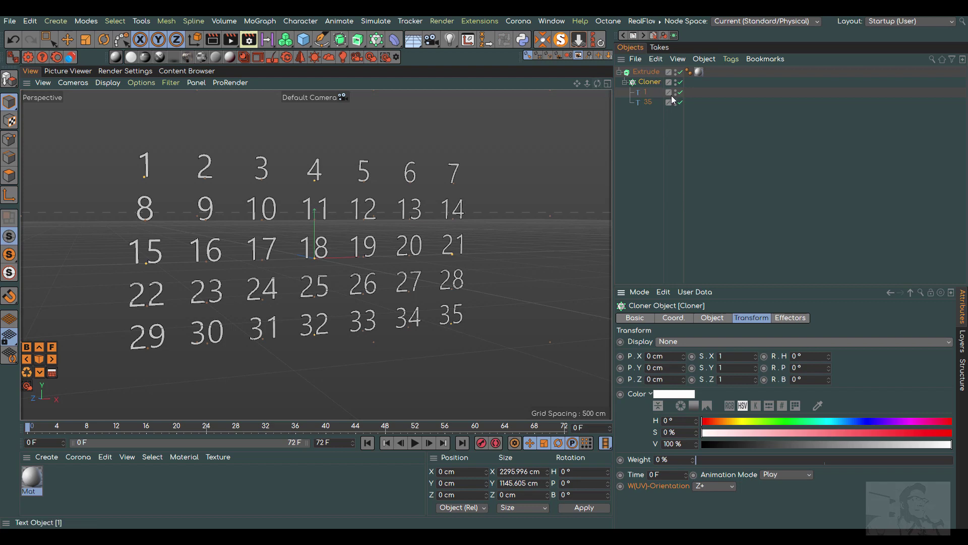
{"action": "left_click", "coordinate": [267, 23]}
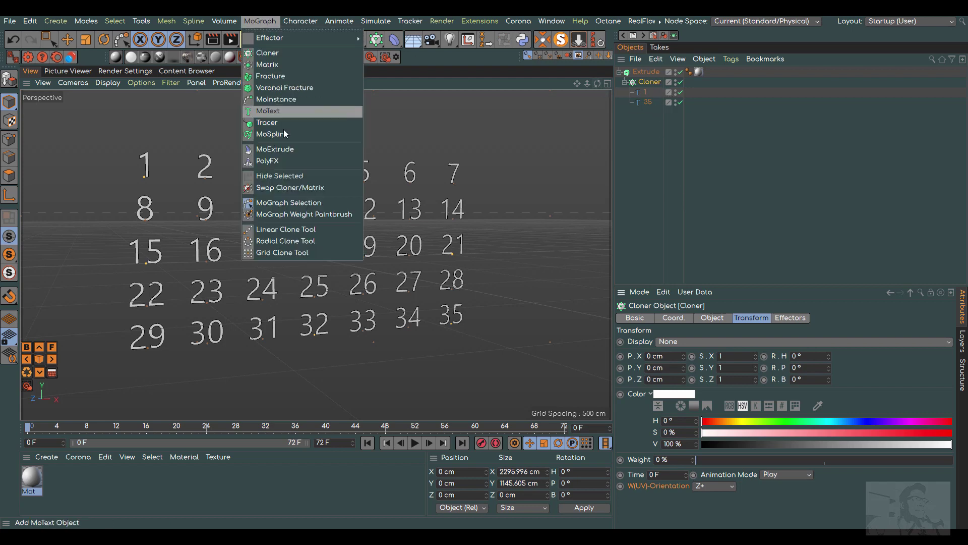
Step: Paint-select clones 32–35, hide them with MoGraph Hide Selected, and preview-render the viewport
{"action": "left_click", "coordinate": [289, 203]}
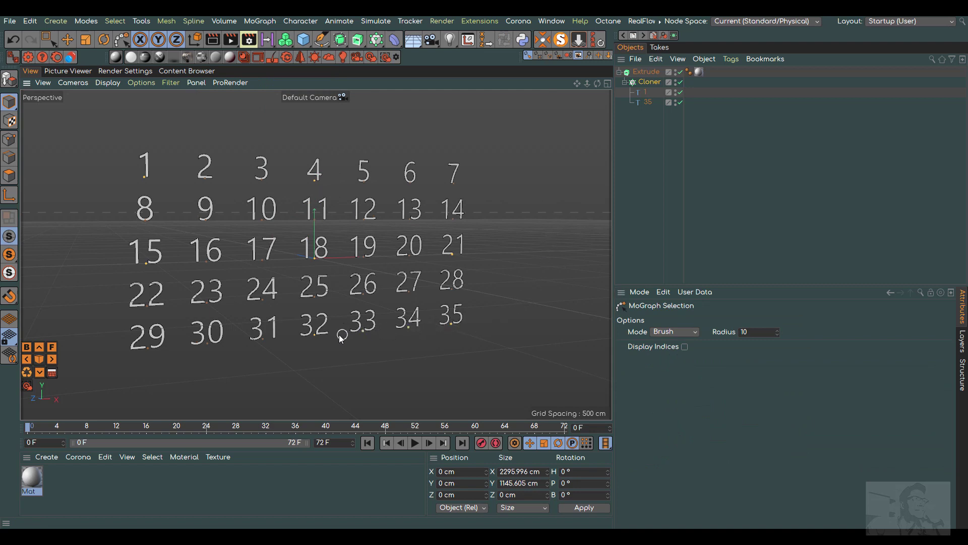
{"action": "left_click_drag", "start_coordinate": [342, 336], "coordinate": [313, 326]}
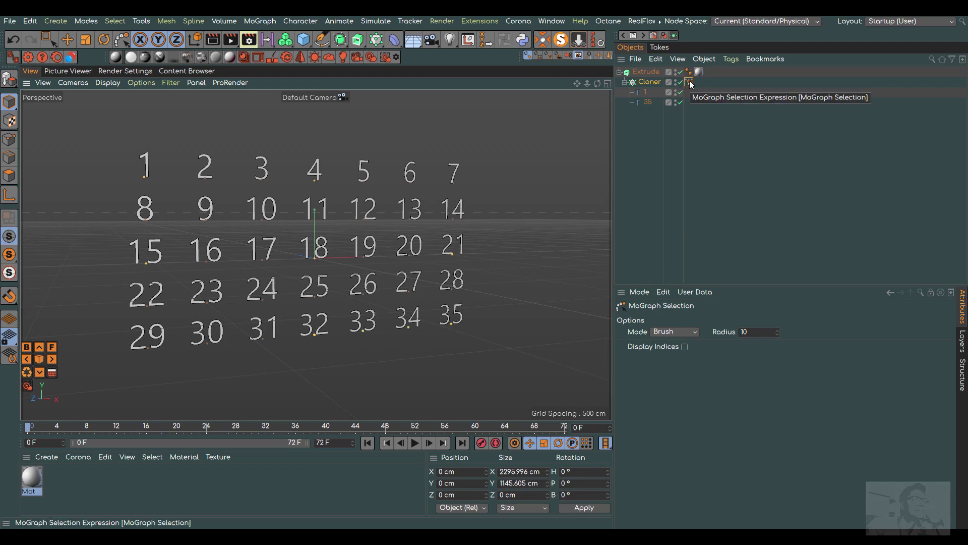
{"action": "left_click", "coordinate": [261, 20]}
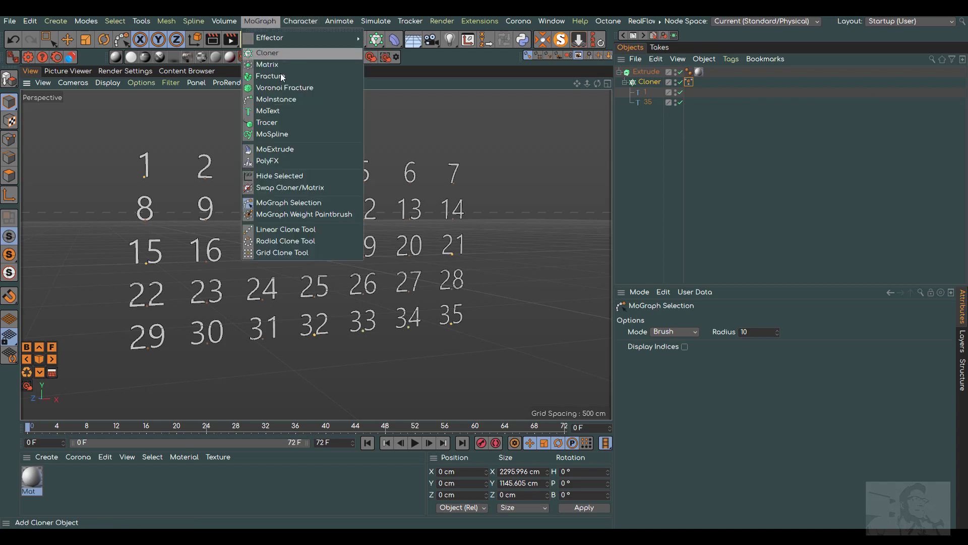
{"action": "left_click", "coordinate": [297, 176]}
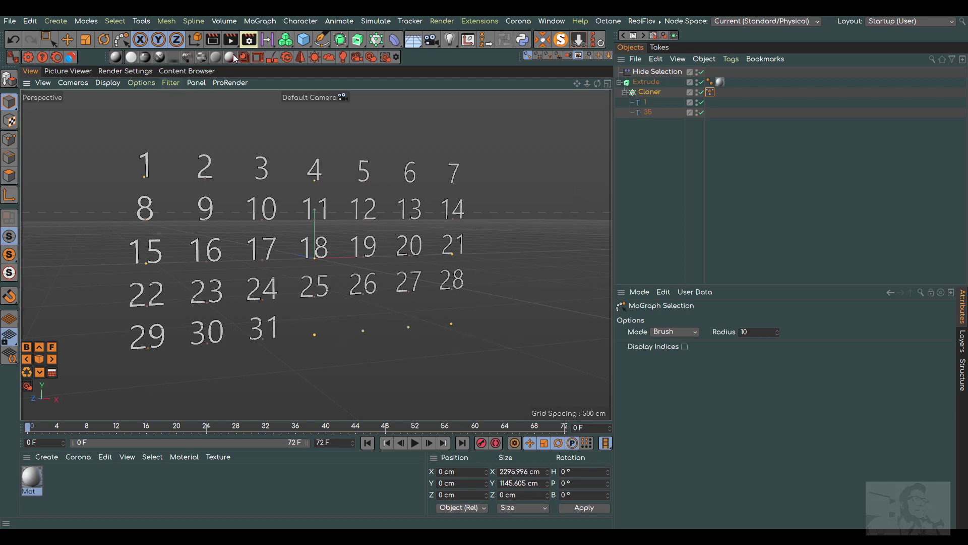
{"action": "left_click", "coordinate": [213, 41]}
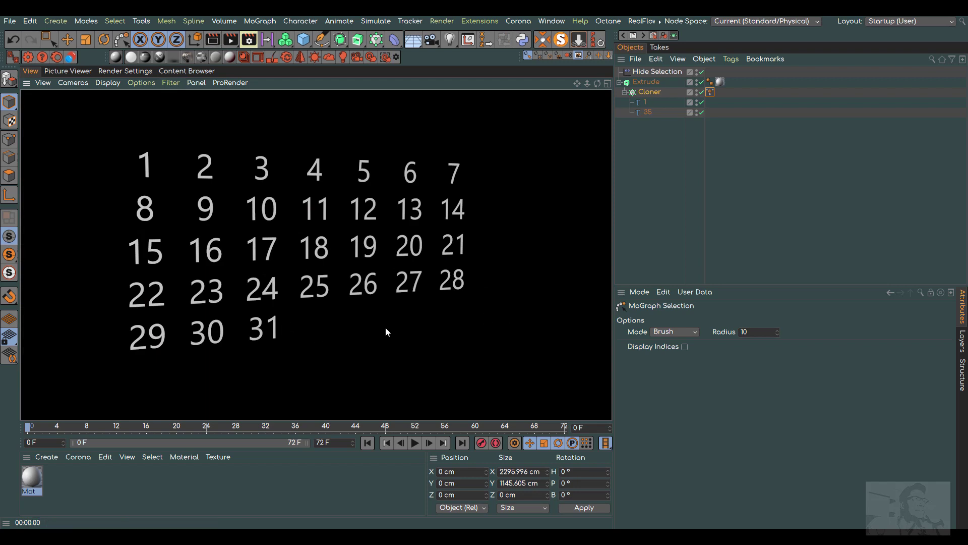
{"action": "left_click", "coordinate": [784, 199]}
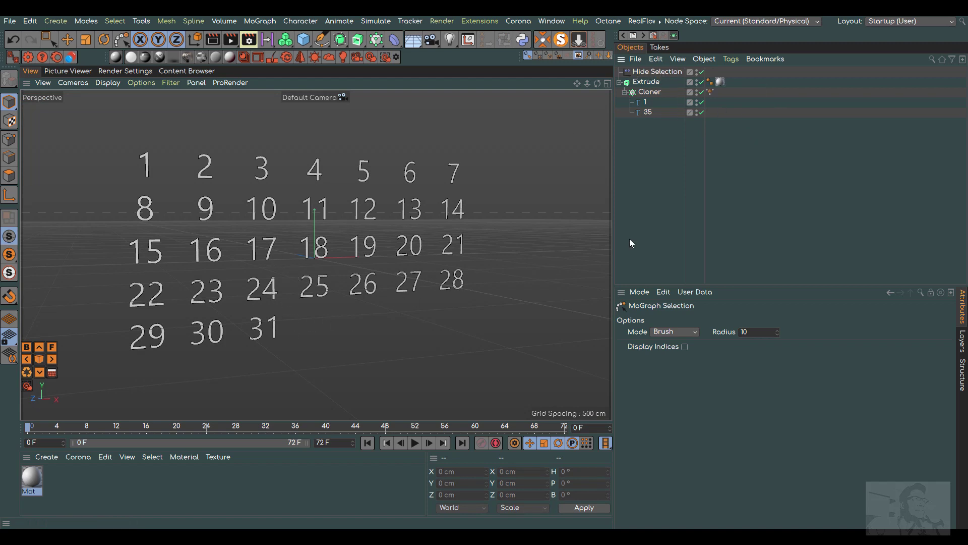
Step: Review the Hide Selection effector's parameter and main settings
{"action": "left_click", "coordinate": [677, 72]}
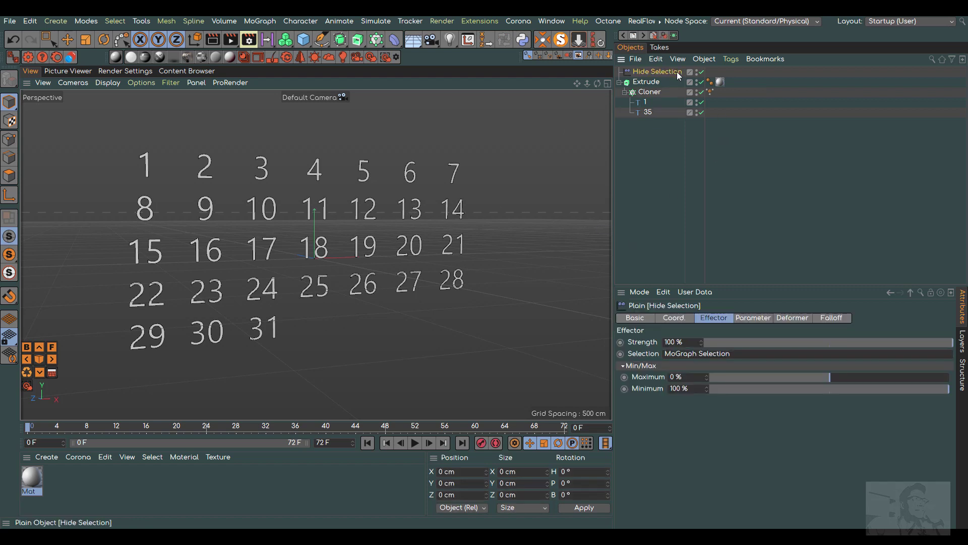
{"action": "left_click", "coordinate": [761, 320]}
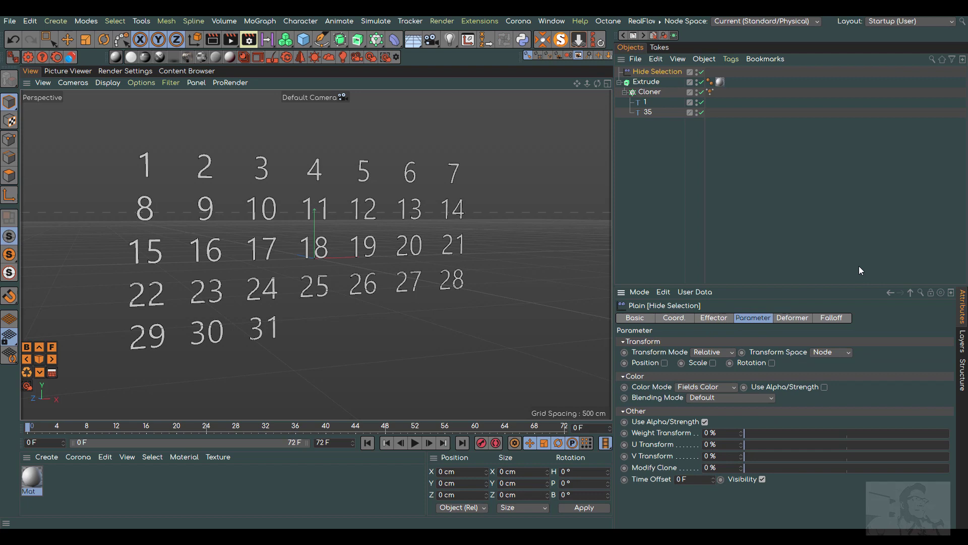
{"action": "left_click", "coordinate": [724, 318]}
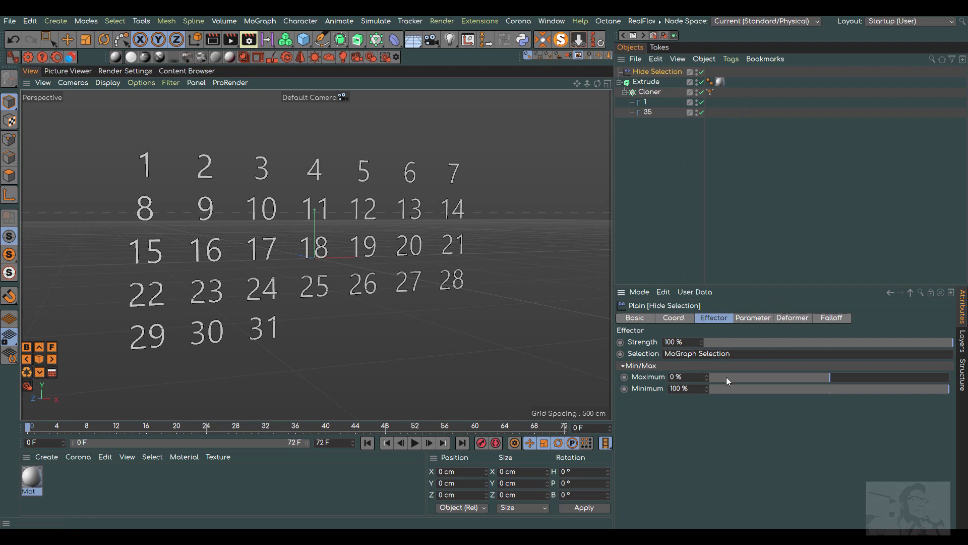
Step: Rename the selection tag 'MoGraph Selection Janeiro' and drop it into Hide Selection's Selection field
{"action": "left_click", "coordinate": [711, 92]}
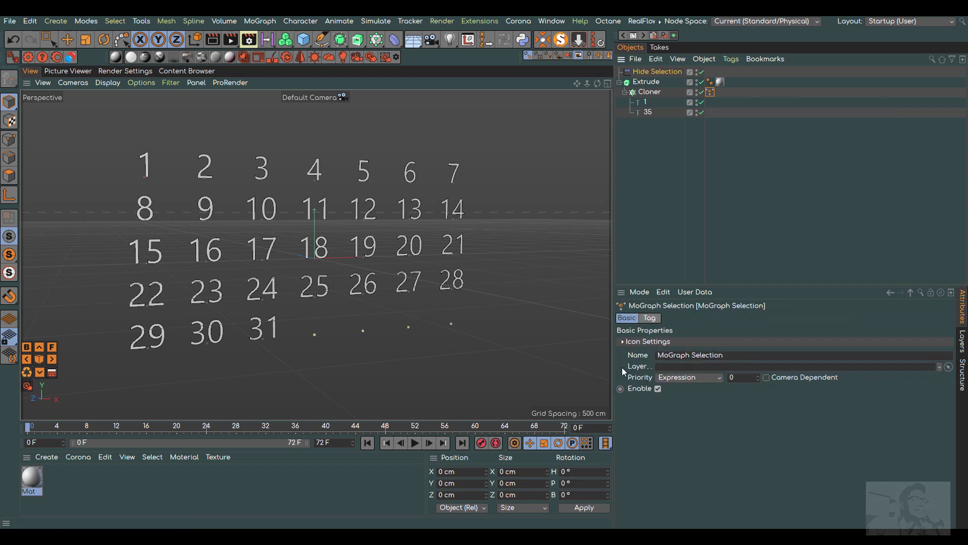
{"action": "left_click", "coordinate": [650, 318]}
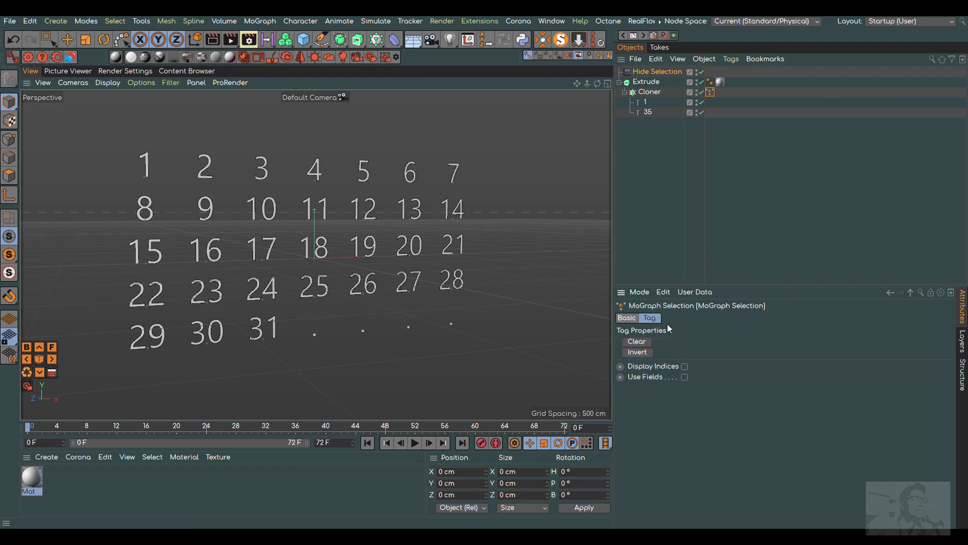
{"action": "left_click", "coordinate": [632, 319]}
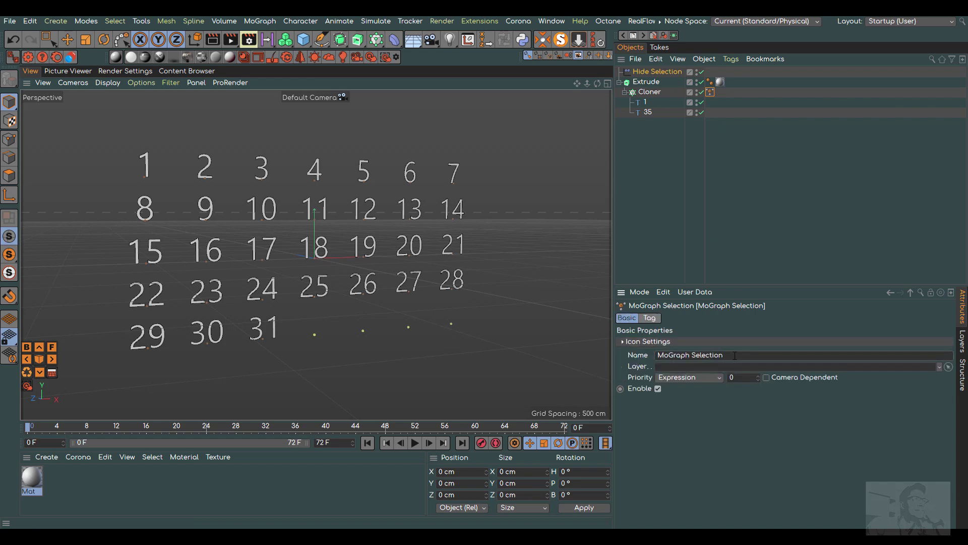
{"action": "type", "text": "Jan"}
{"action": "type", "text": "eiro"}
{"action": "left_click", "coordinate": [832, 192]}
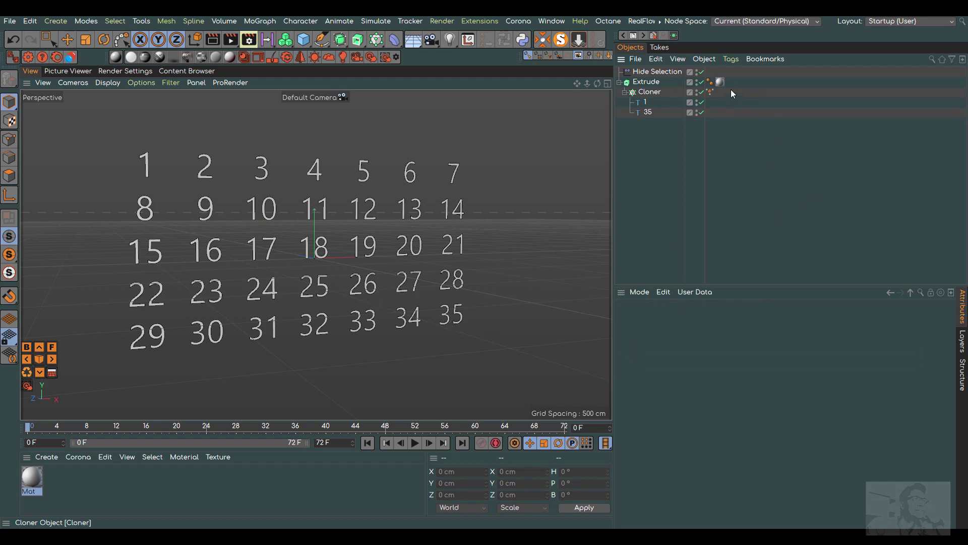
{"action": "left_click", "coordinate": [661, 72]}
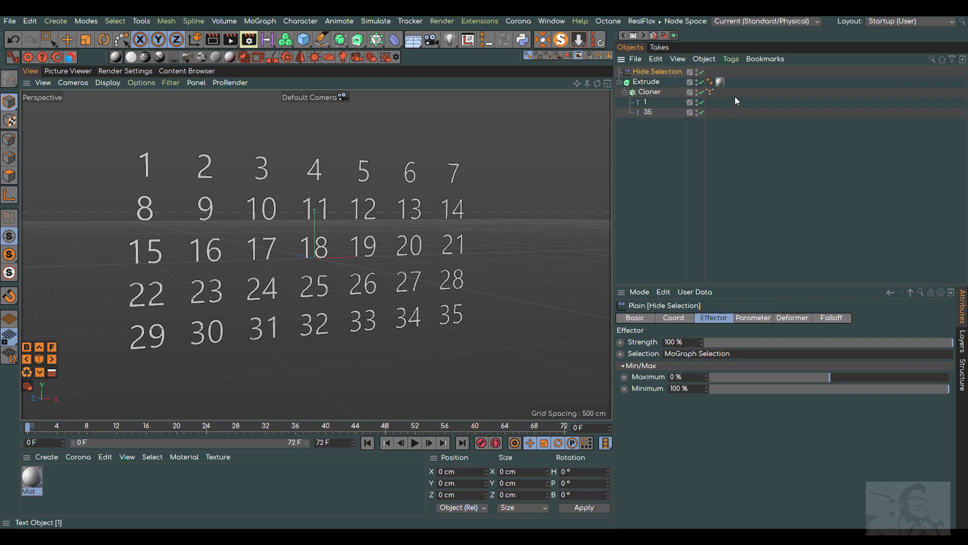
{"action": "left_click_drag", "start_coordinate": [711, 92], "coordinate": [737, 353]}
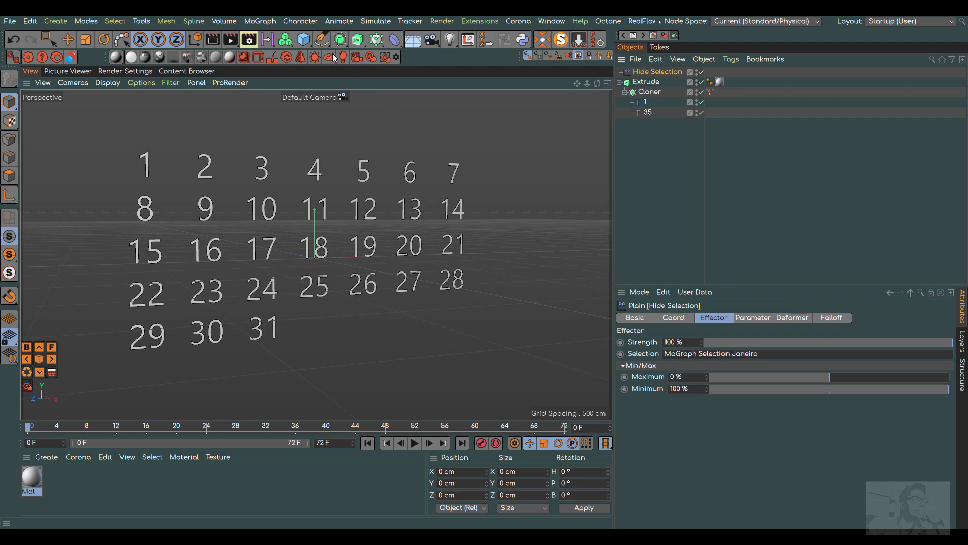
Step: Paint a new MoGraph Selection of clones 12 and 13 on the Cloner
{"action": "left_click", "coordinate": [270, 22]}
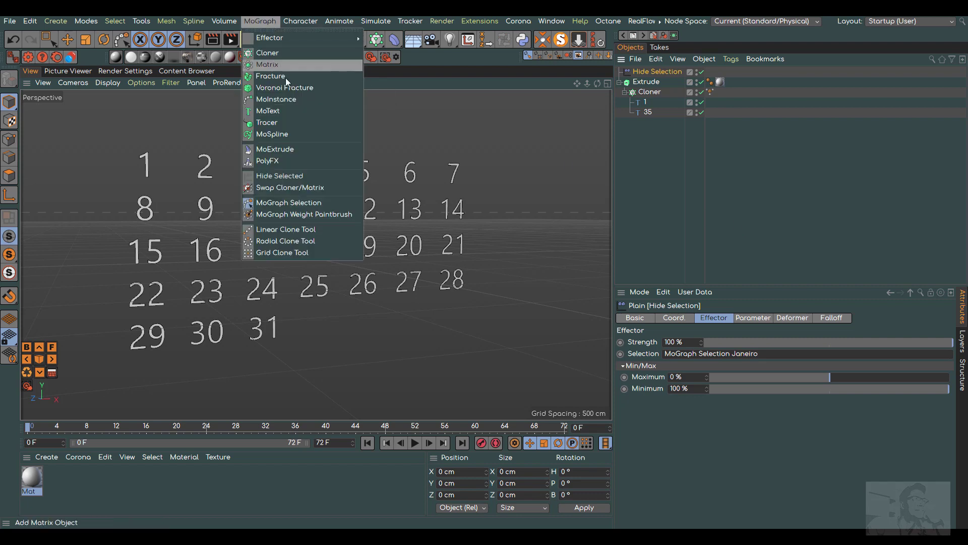
{"action": "left_click", "coordinate": [295, 203]}
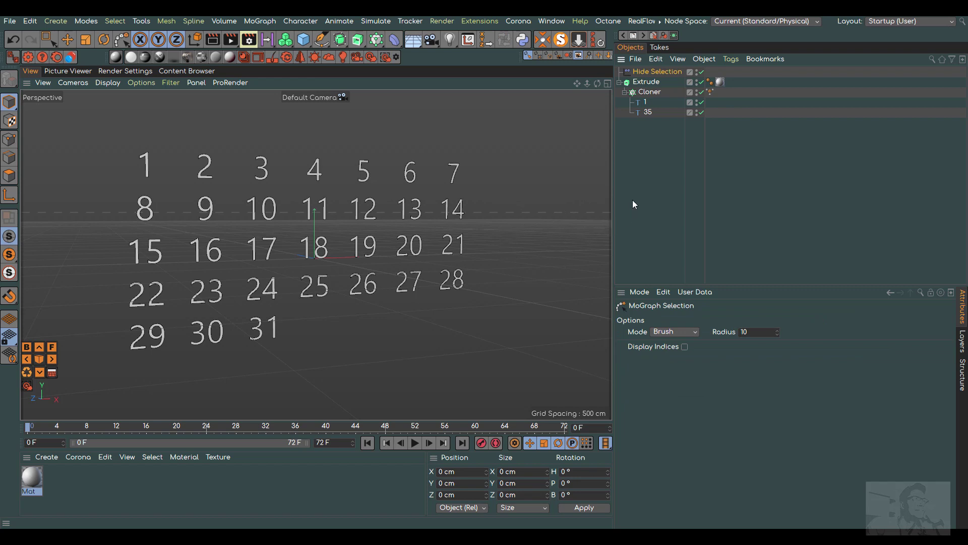
{"action": "left_click", "coordinate": [650, 91]}
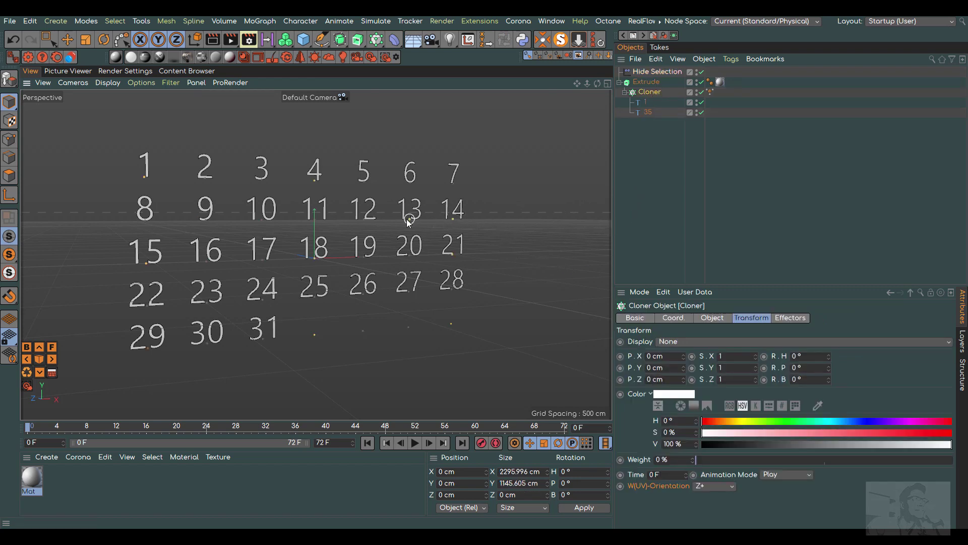
{"action": "left_click_drag", "start_coordinate": [363, 217], "coordinate": [456, 242]}
Step: Inspect the new selection tag, then delete the MoGraph Selection Janeiro tag
{"action": "left_click", "coordinate": [721, 93]}
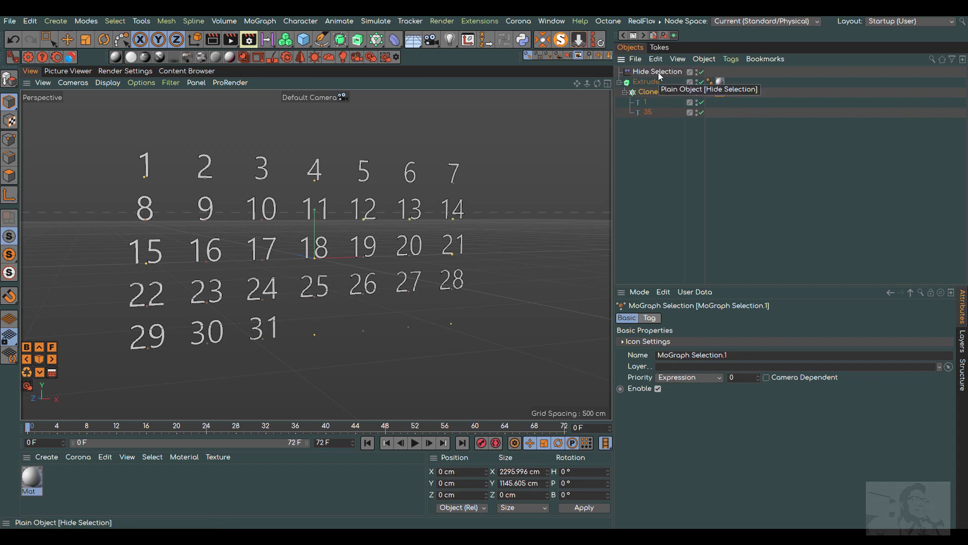
{"action": "left_click", "coordinate": [790, 201]}
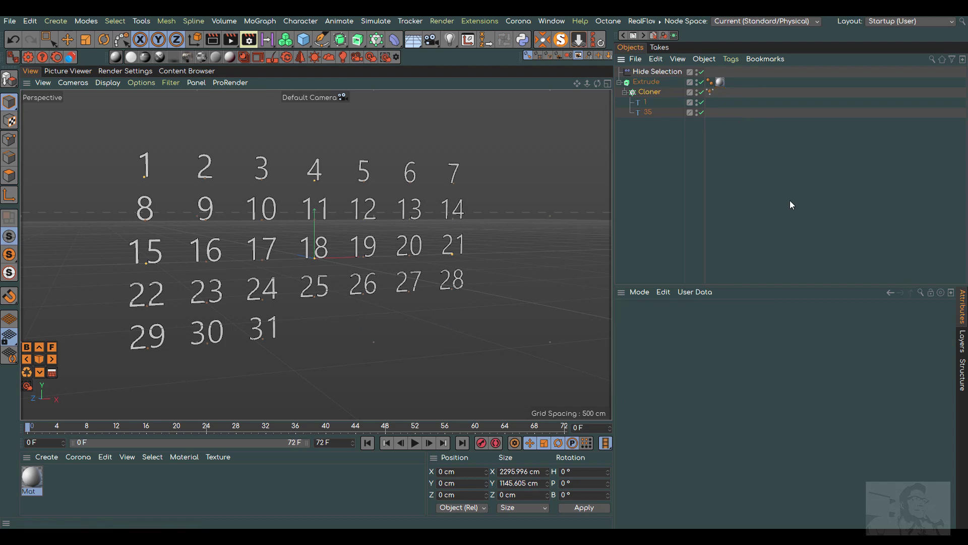
{"action": "left_click", "coordinate": [710, 91]}
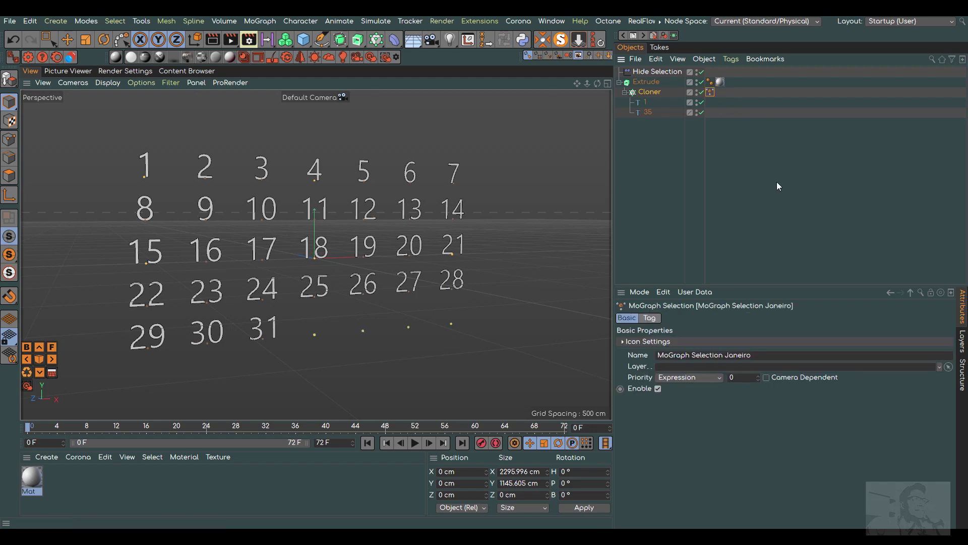
{"action": "key", "text": "Delete"}
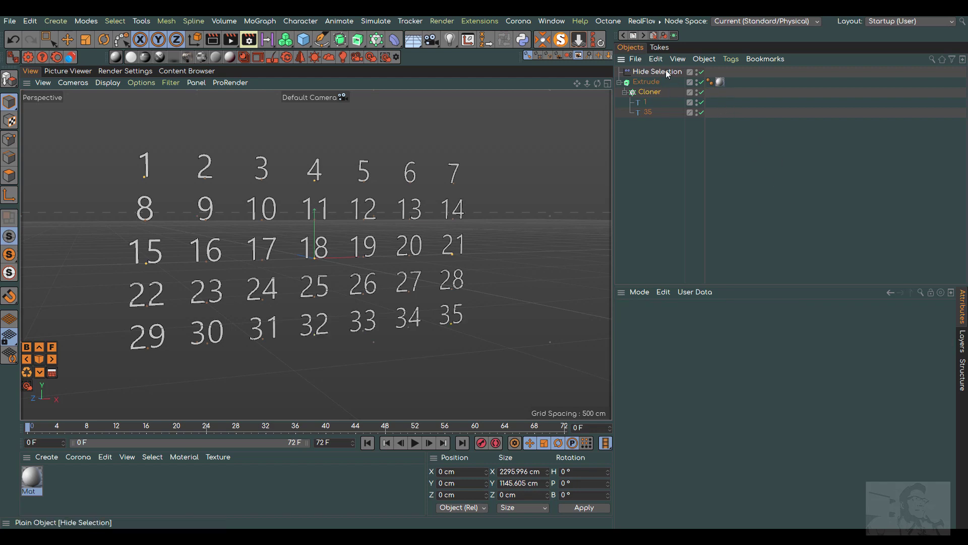
Step: Delete the Hide Selection effector and change the 35 text object's text to 12
{"action": "left_click", "coordinate": [666, 73]}
{"action": "key", "text": "Delete"}
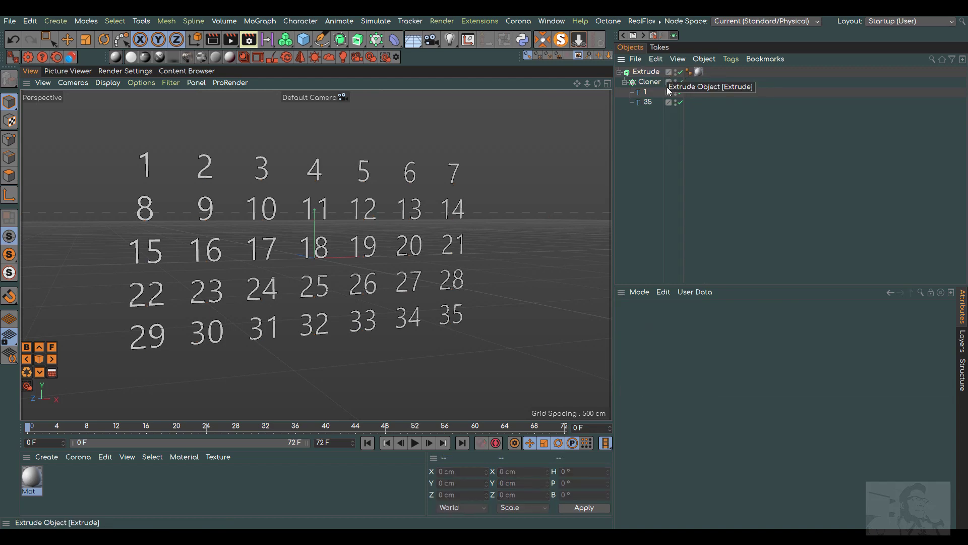
{"action": "left_click", "coordinate": [655, 83]}
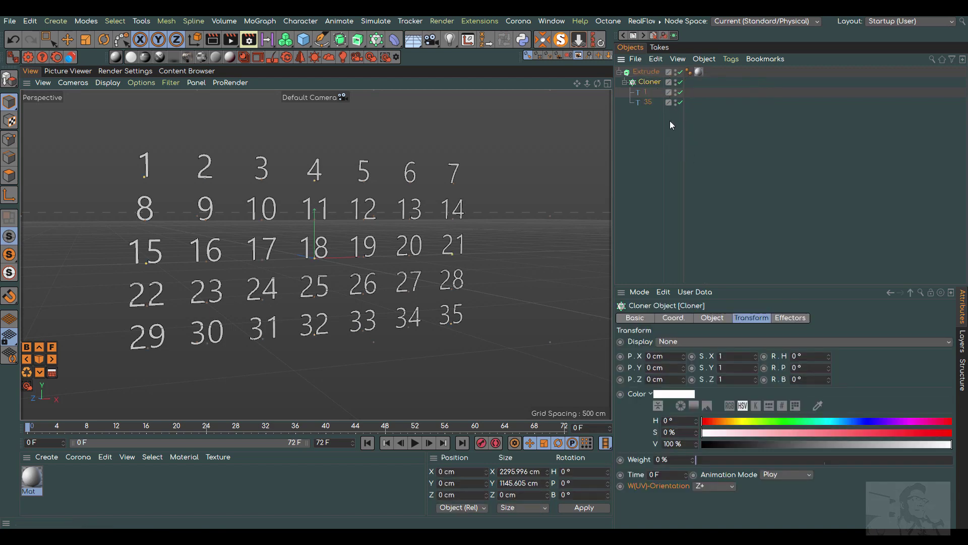
{"action": "left_click", "coordinate": [651, 102]}
{"action": "double_click", "coordinate": [698, 360]}
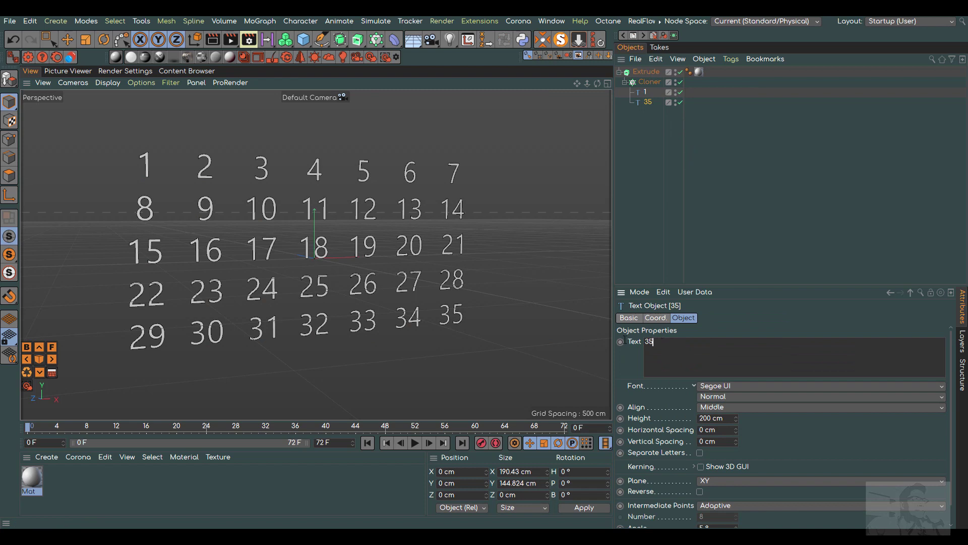
{"action": "type", "text": "12"}
{"action": "left_click", "coordinate": [747, 253]}
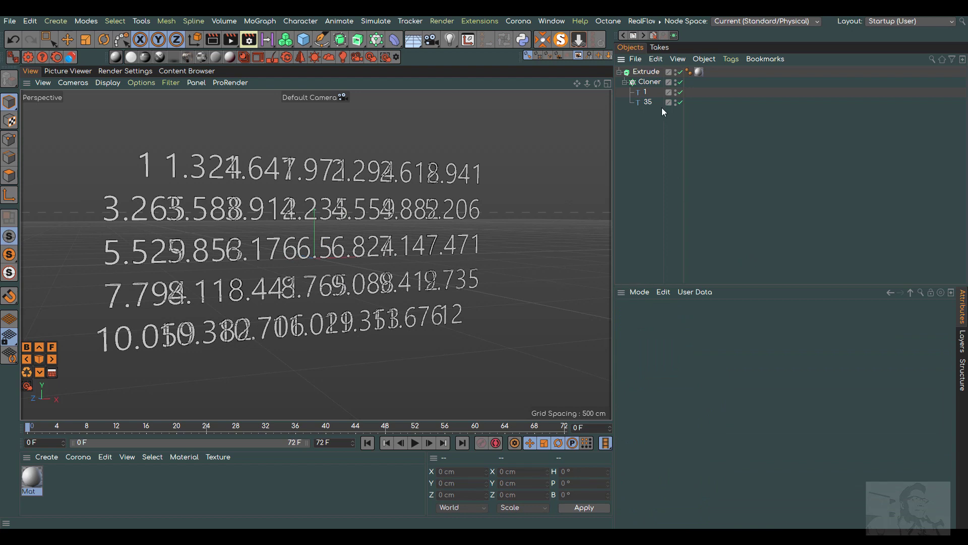
Step: Rename the 35 text object to '12' in the Object Manager
{"action": "left_click", "coordinate": [649, 81]}
{"action": "double_click", "coordinate": [645, 102]}
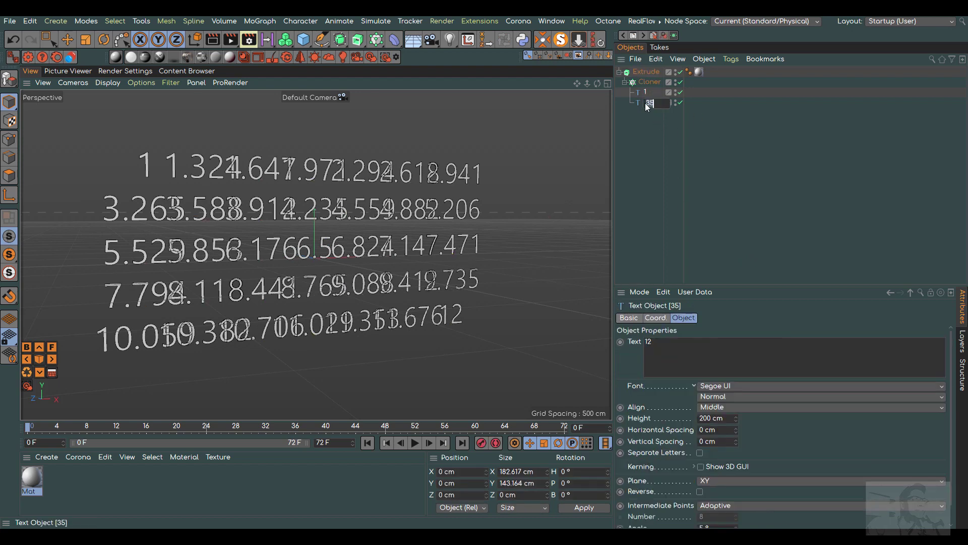
{"action": "type", "text": "12"}
{"action": "key", "text": "Return"}
{"action": "left_click", "coordinate": [649, 81]}
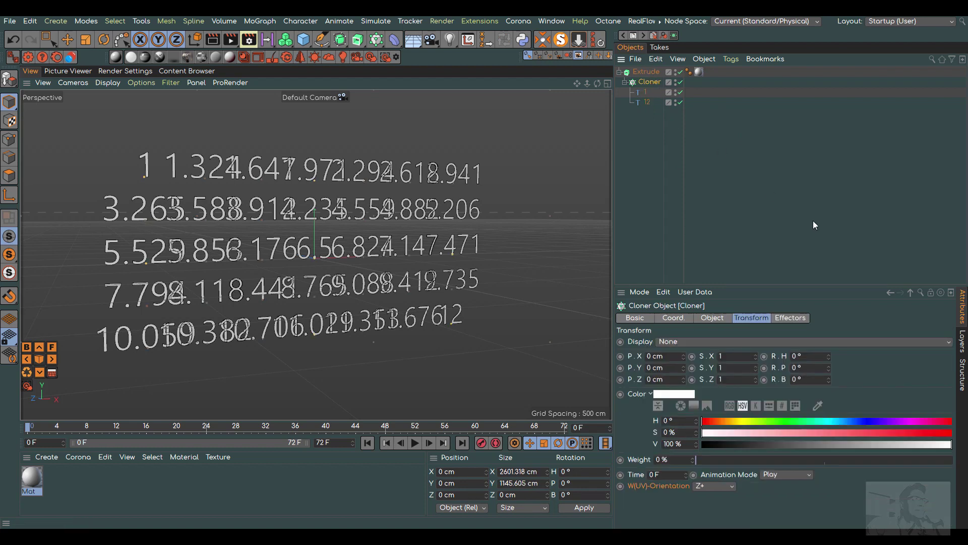
Step: Switch the Cloner Mode to Radial with a 556 cm radius
{"action": "left_click", "coordinate": [724, 317]}
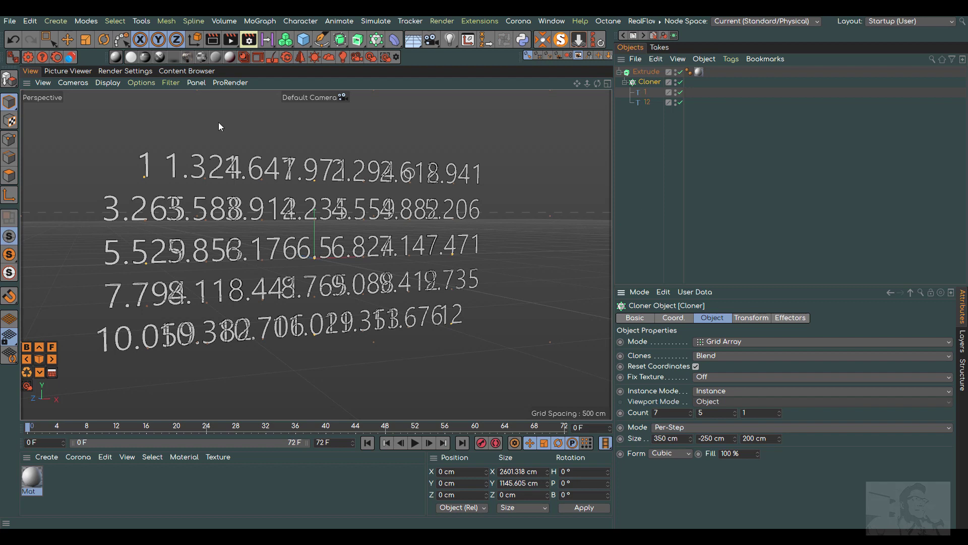
{"action": "left_click", "coordinate": [68, 39]}
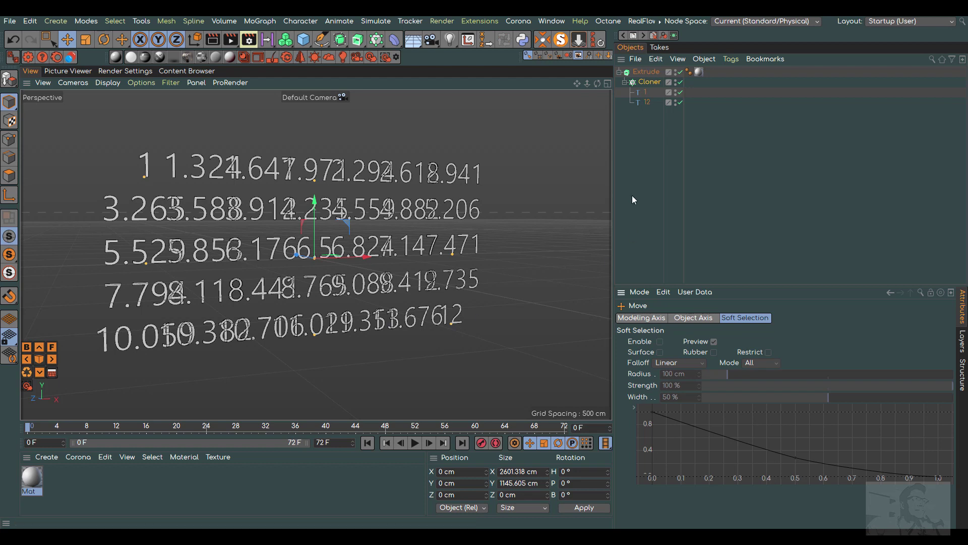
{"action": "left_click", "coordinate": [650, 83]}
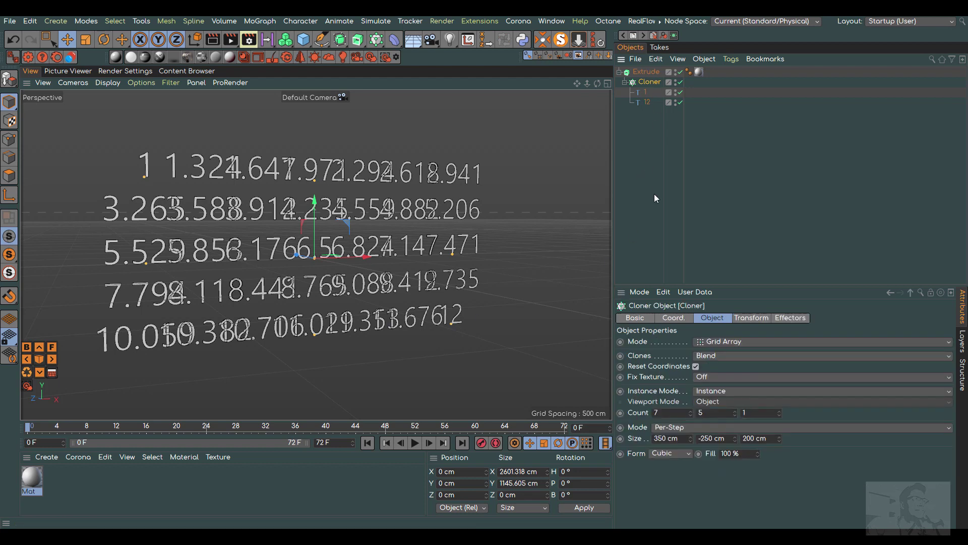
{"action": "left_click", "coordinate": [731, 341]}
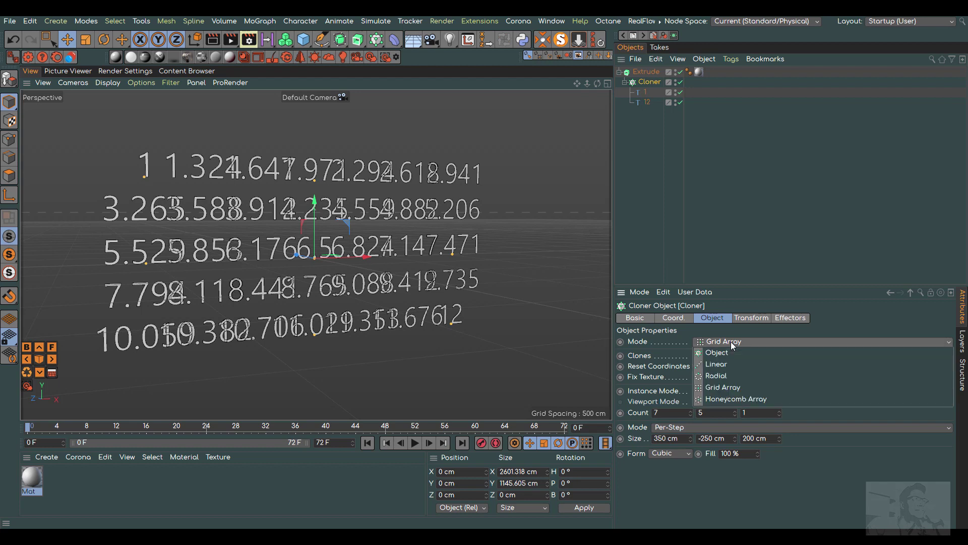
{"action": "left_click", "coordinate": [731, 377]}
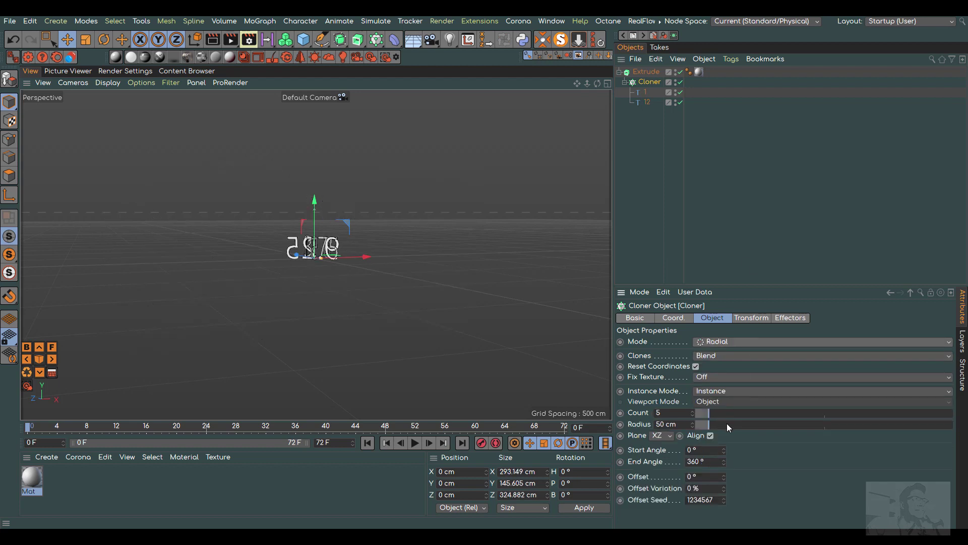
{"action": "left_click_drag", "start_coordinate": [727, 424], "coordinate": [840, 424]}
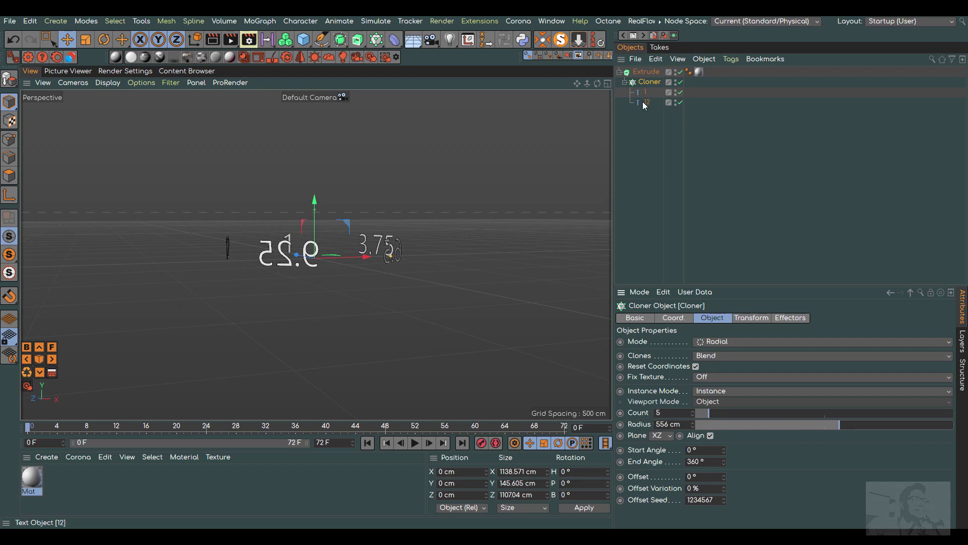
Step: Set the radial Cloner to 12 clones on the XY plane and orbit to face it
{"action": "double_click", "coordinate": [670, 413]}
{"action": "type", "text": "12"}
{"action": "key", "text": "Return"}
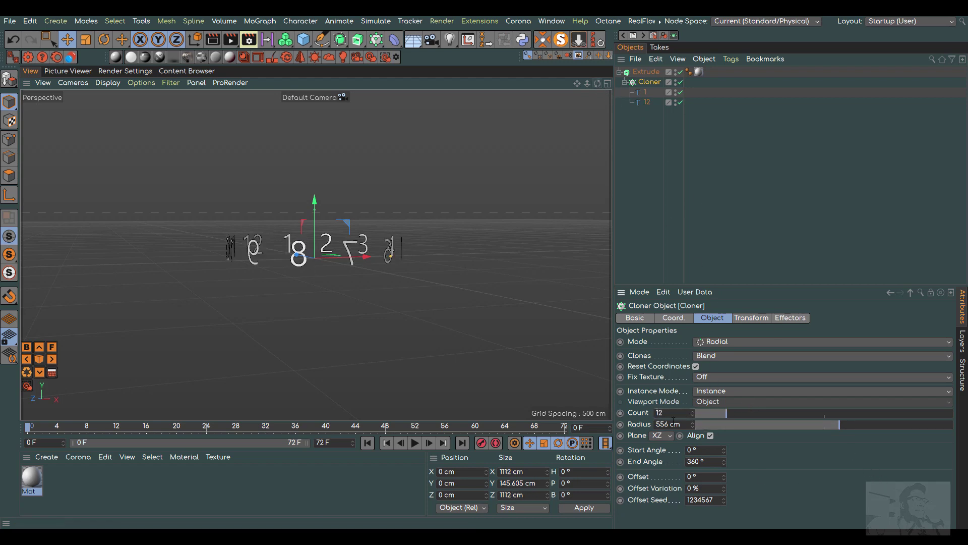
{"action": "left_click", "coordinate": [669, 435]}
{"action": "left_click", "coordinate": [666, 435]}
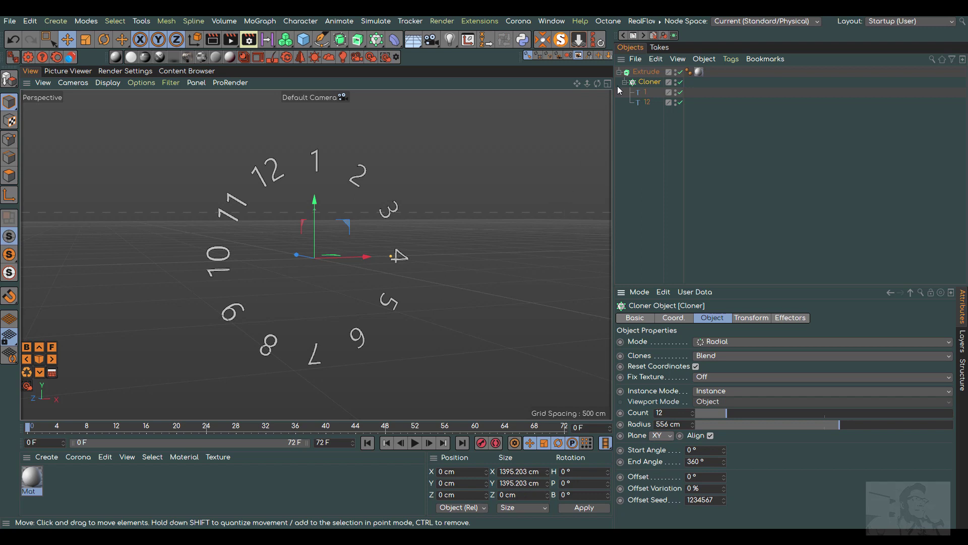
{"action": "left_click_drag", "start_coordinate": [597, 84], "coordinate": [658, 168]}
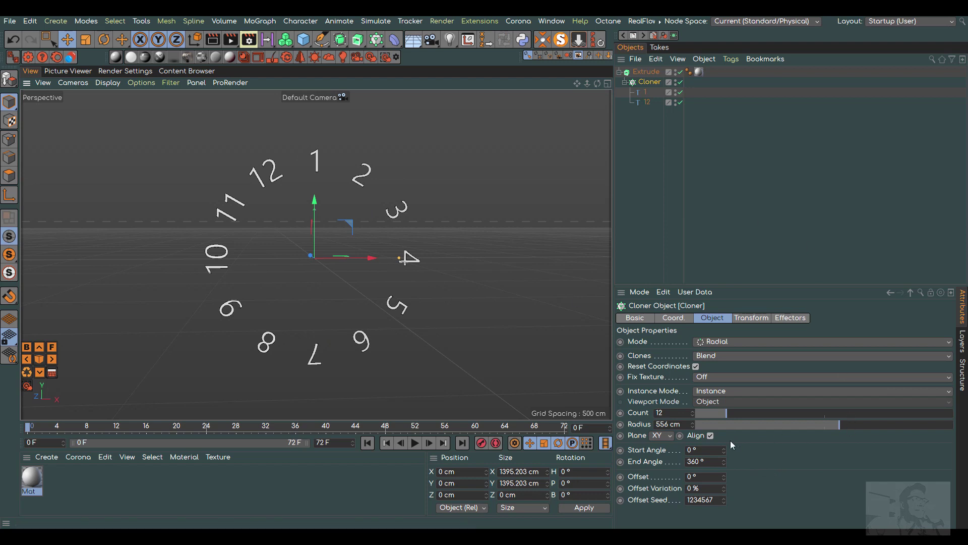
Step: Uncheck Align so numbers stay upright and set the Cloner Offset to 30°
{"action": "left_click", "coordinate": [710, 435]}
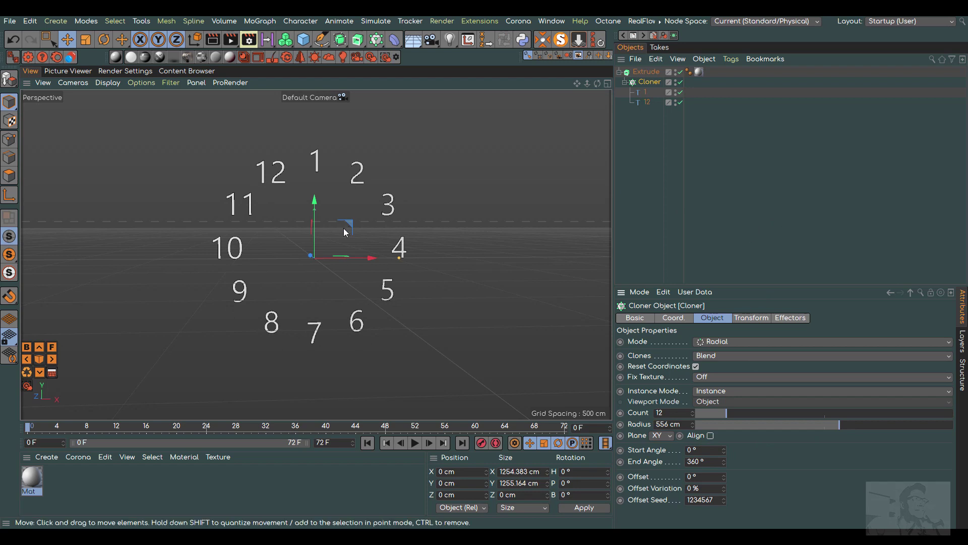
{"action": "double_click", "coordinate": [704, 477]}
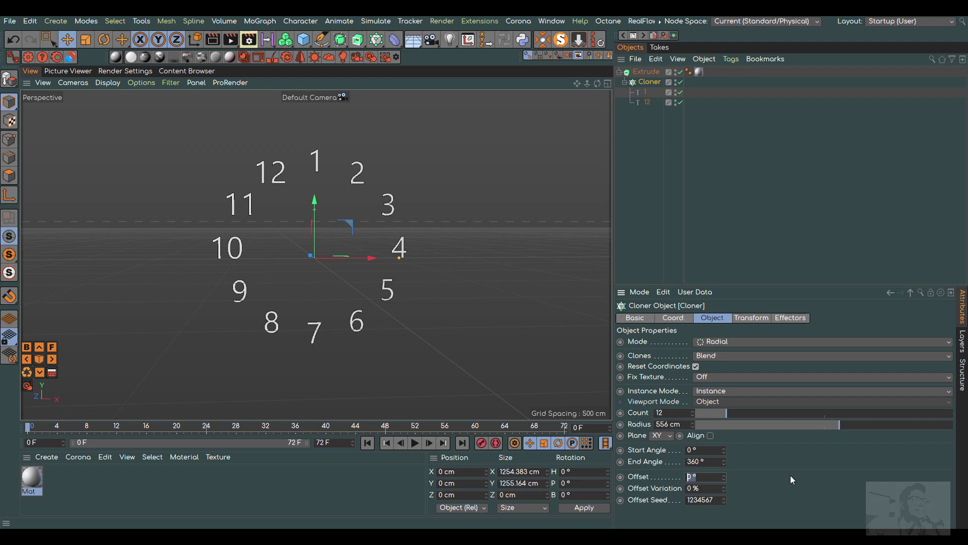
{"action": "type", "text": "30"}
{"action": "key", "text": "Return"}
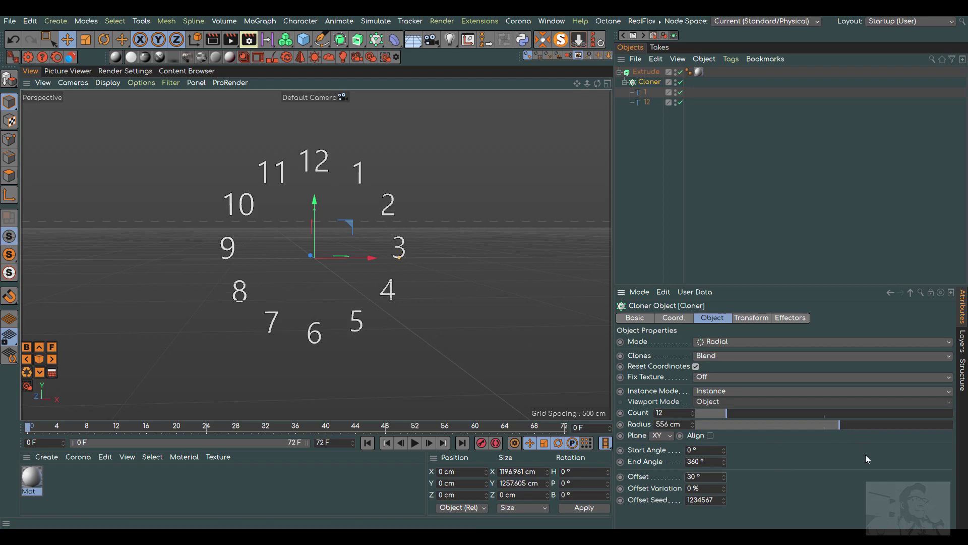
{"action": "left_click", "coordinate": [302, 45]}
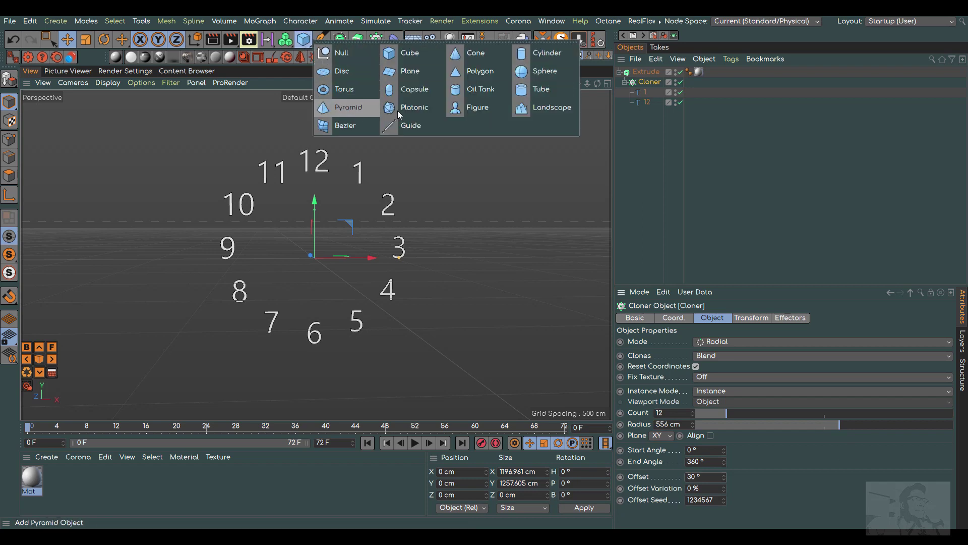
Step: Add a Disc oriented to -Z and scale it to about 1383.8 cm behind the numbers
{"action": "left_click", "coordinate": [338, 70]}
{"action": "left_click", "coordinate": [709, 388]}
{"action": "left_click", "coordinate": [722, 455]}
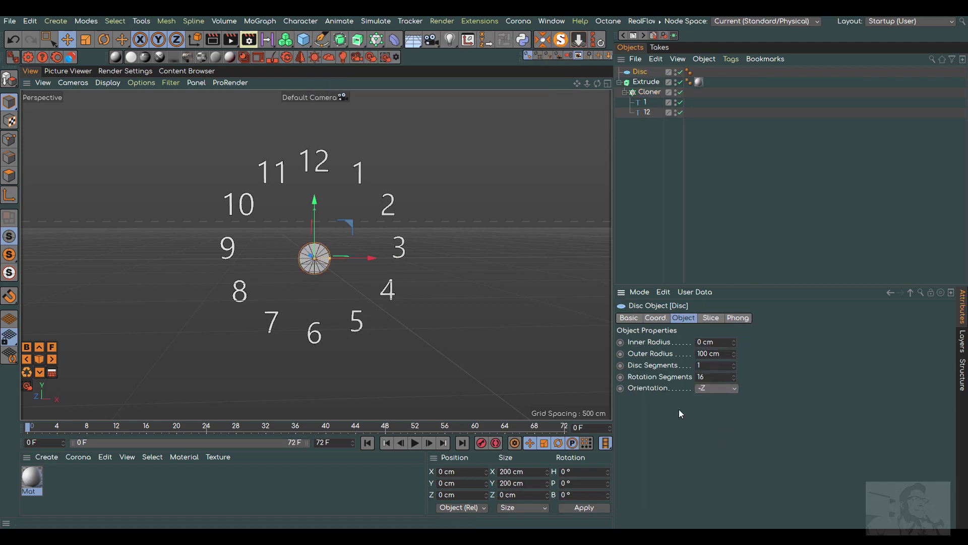
{"action": "left_click", "coordinate": [86, 39]}
{"action": "left_click_drag", "start_coordinate": [373, 257], "coordinate": [696, 257]}
{"action": "left_click_drag", "start_coordinate": [295, 243], "coordinate": [285, 237]}
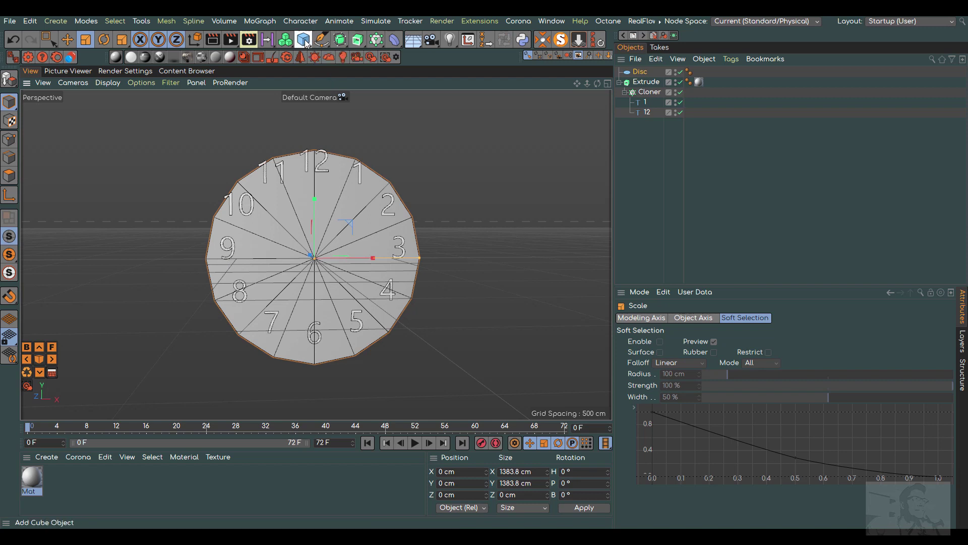
Step: Add a 200 cm Cube at X −550.763 cm over the 9 with Segments Y set to 2
{"action": "left_click", "coordinate": [305, 40]}
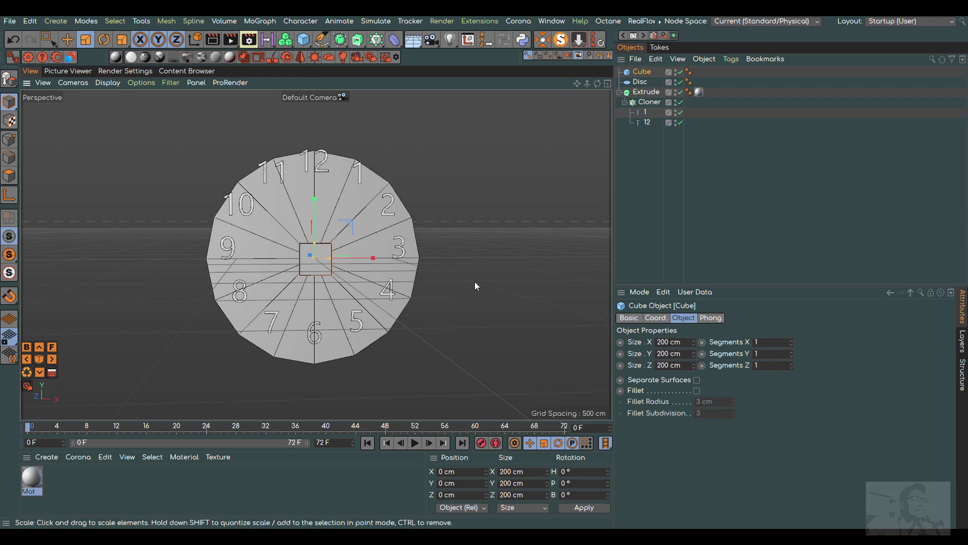
{"action": "left_click", "coordinate": [67, 40]}
{"action": "left_click_drag", "start_coordinate": [371, 257], "coordinate": [286, 257]}
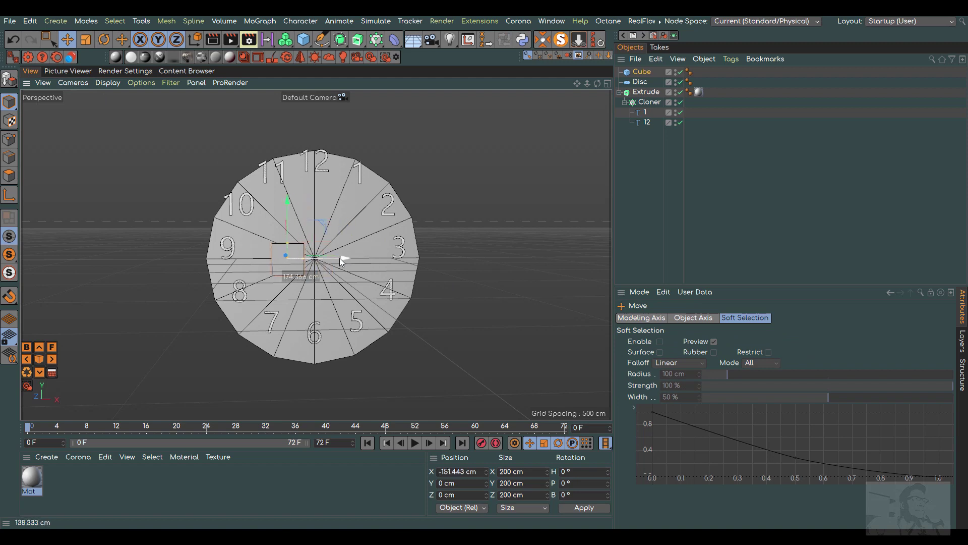
{"action": "left_click", "coordinate": [649, 72]}
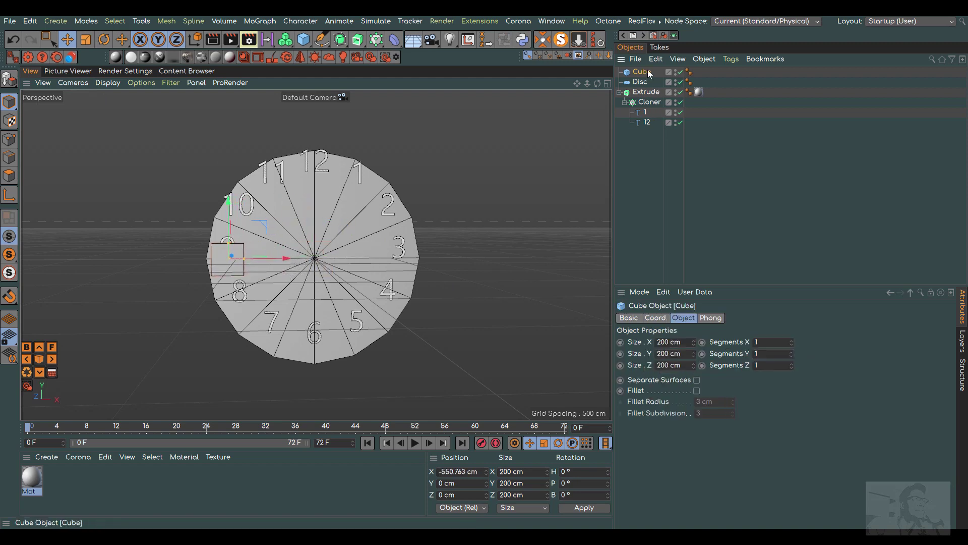
{"action": "left_click", "coordinate": [791, 340]}
{"action": "left_click", "coordinate": [793, 352]}
{"action": "left_click", "coordinate": [793, 345]}
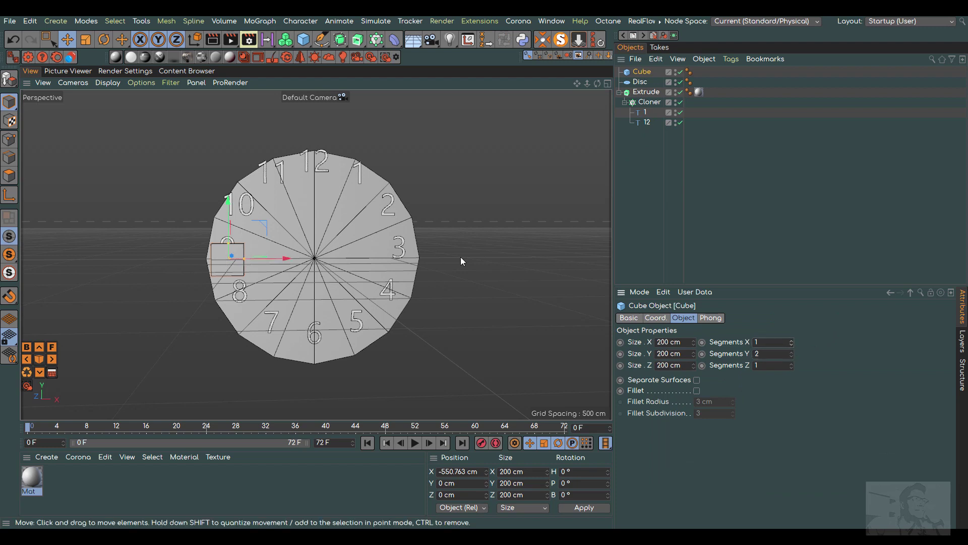
Step: Cycle through Top, Right and Front views, ending in Front view
{"action": "key", "text": "F2"}
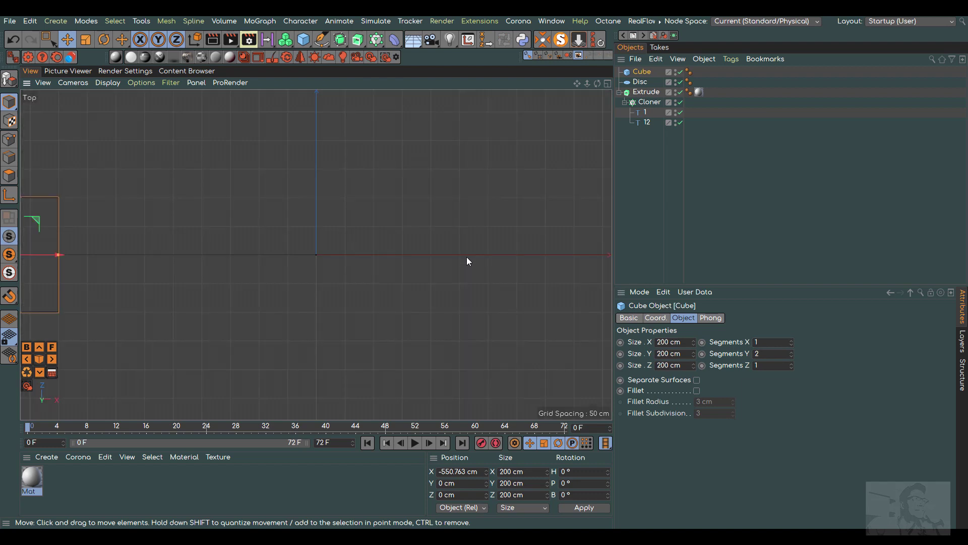
{"action": "left_click_drag", "start_coordinate": [587, 82], "coordinate": [559, 86]}
{"action": "key", "text": "F3"}
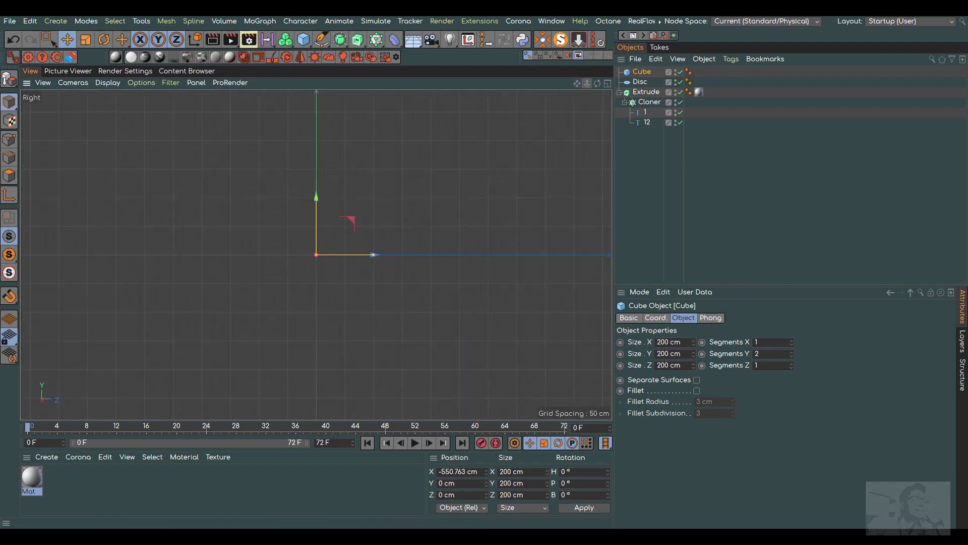
{"action": "key", "text": "F4"}
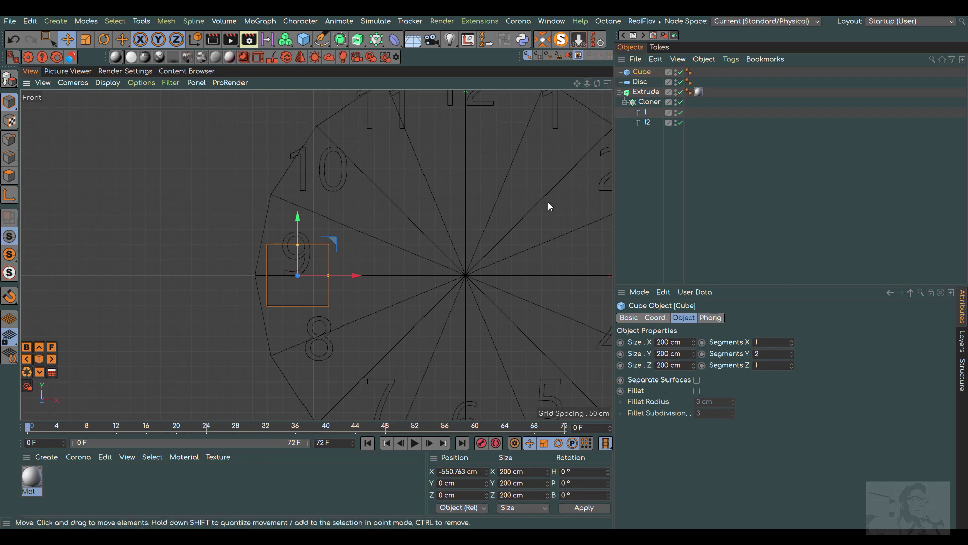
Step: Move the extruded numbers down and shrink the cube to 144.2 cm
{"action": "left_click", "coordinate": [647, 92]}
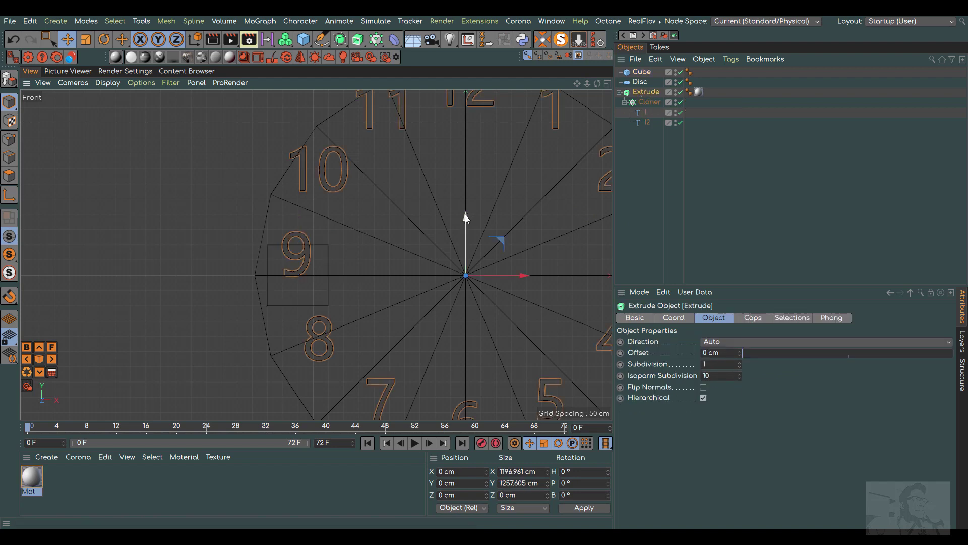
{"action": "left_click_drag", "start_coordinate": [465, 217], "coordinate": [467, 234]}
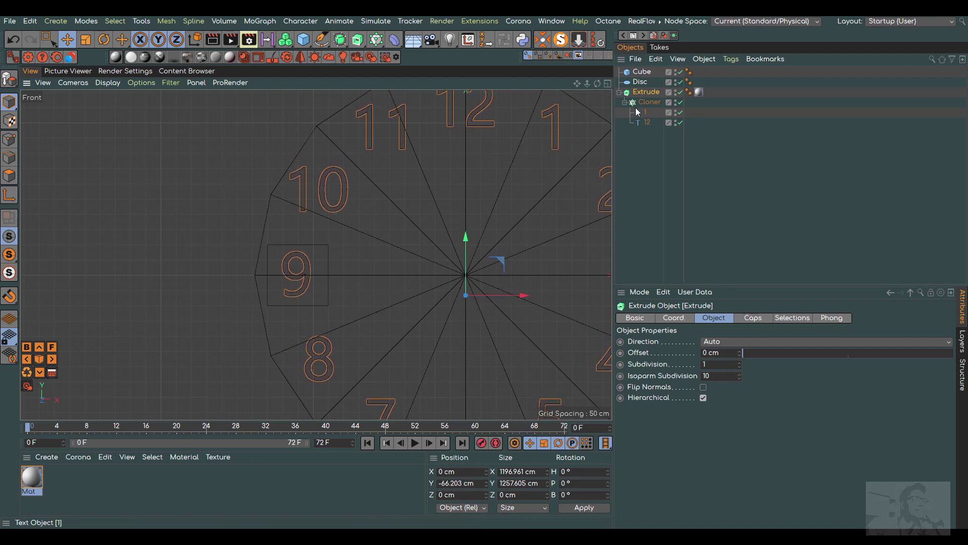
{"action": "left_click", "coordinate": [640, 71]}
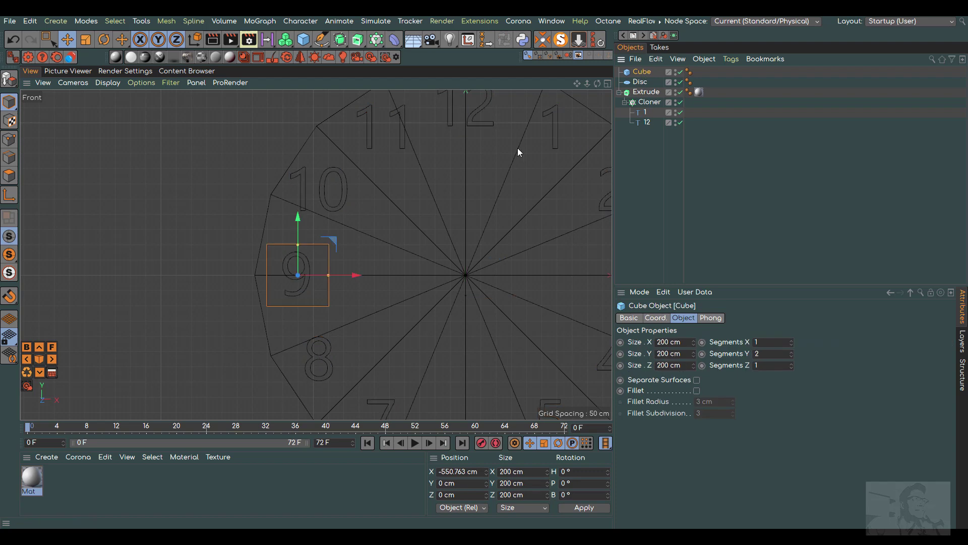
{"action": "left_click", "coordinate": [88, 38]}
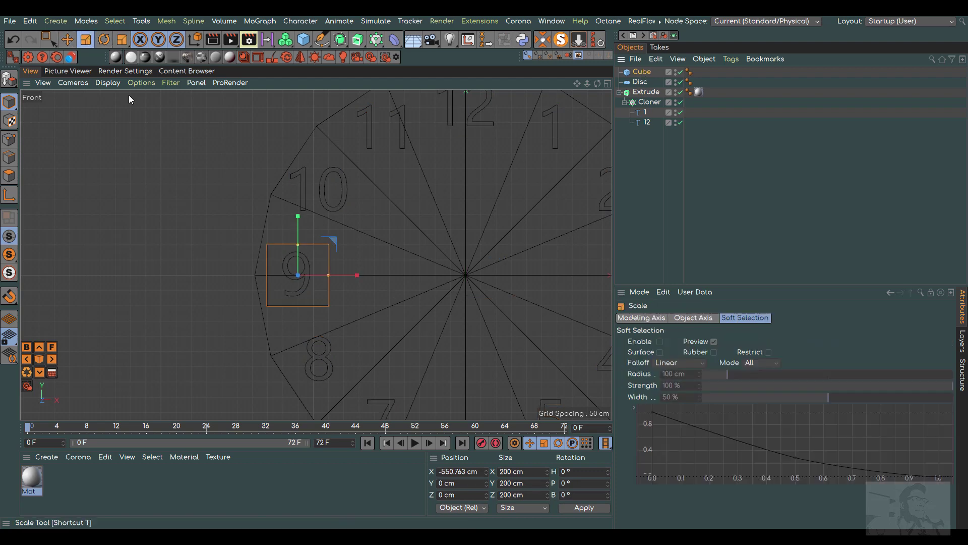
{"action": "mouse_move", "coordinate": [223, 146]}
{"action": "left_mouse_down"}
{"action": "mouse_move", "coordinate": [107, 137]}
{"action": "mouse_move", "coordinate": [59, 122]}
{"action": "left_mouse_up"}
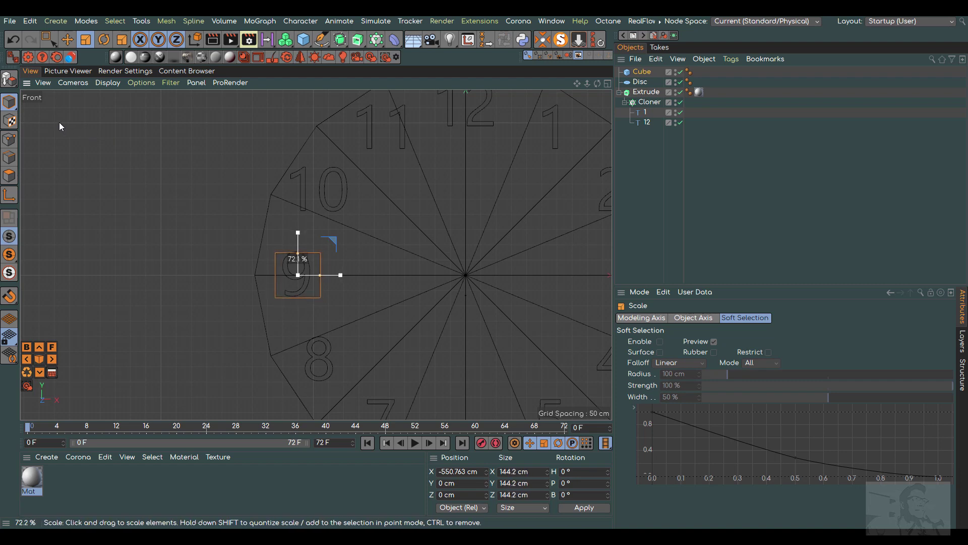
{"action": "left_click_drag", "start_coordinate": [587, 83], "coordinate": [602, 86]}
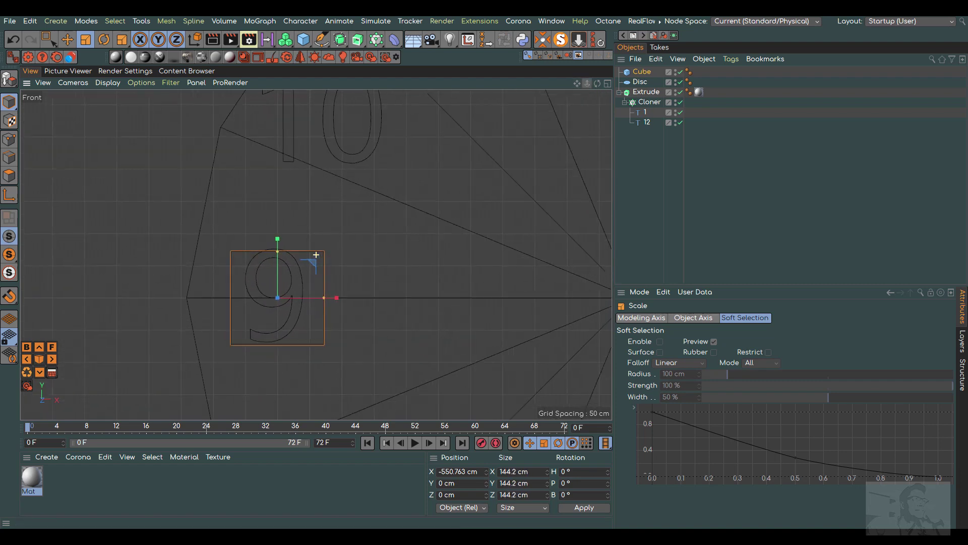
Step: Nudge the numbers about 2.8 cm lower to Y −68.98 cm and return to Perspective view
{"action": "left_click", "coordinate": [651, 91]}
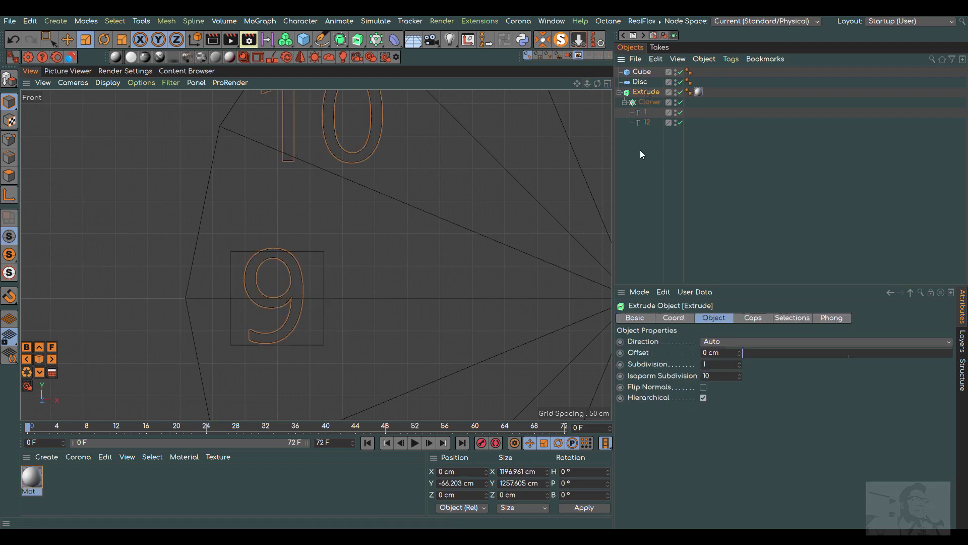
{"action": "scroll", "coordinate": [316, 255], "scroll_direction": "down", "scroll_amount": 3}
{"action": "scroll", "coordinate": [316, 254], "scroll_direction": "down", "scroll_amount": 1}
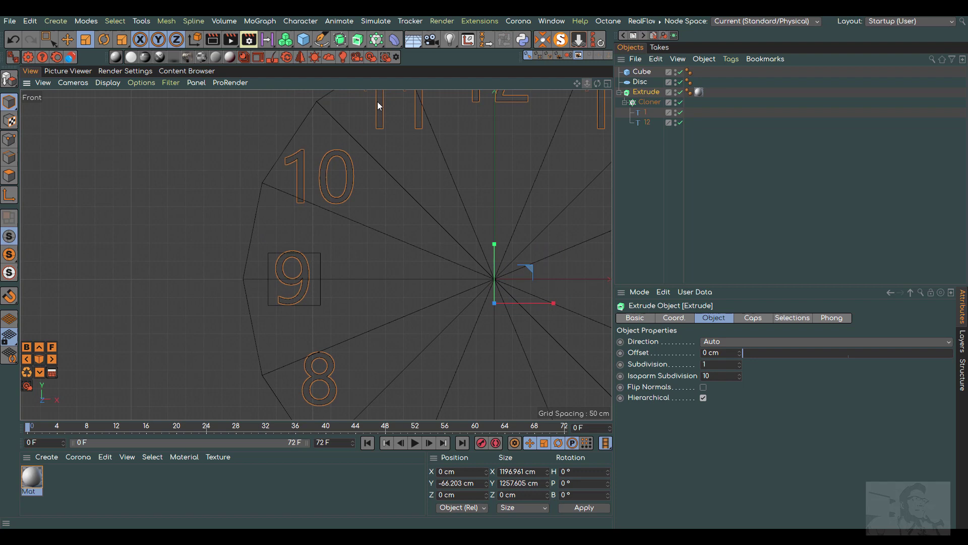
{"action": "left_click", "coordinate": [67, 40]}
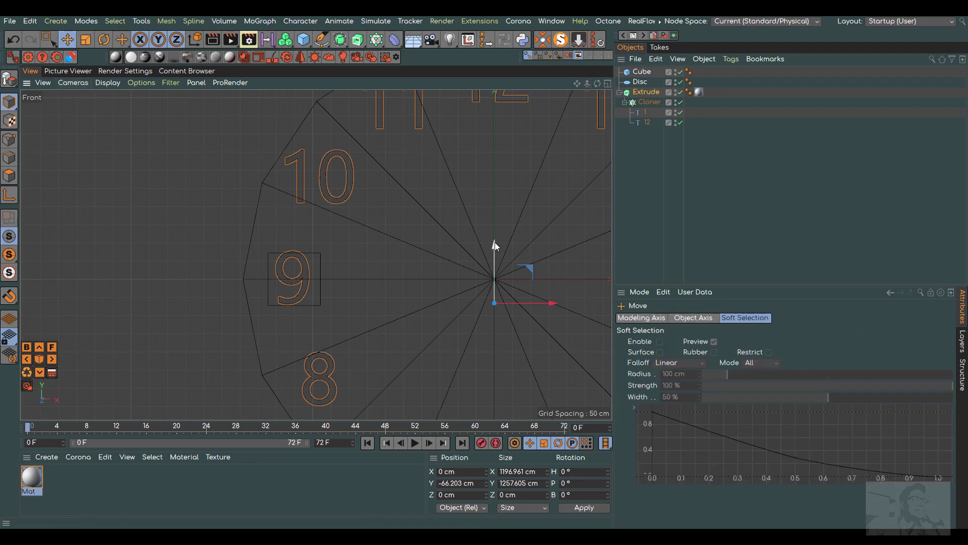
{"action": "left_click_drag", "start_coordinate": [495, 245], "coordinate": [493, 247]}
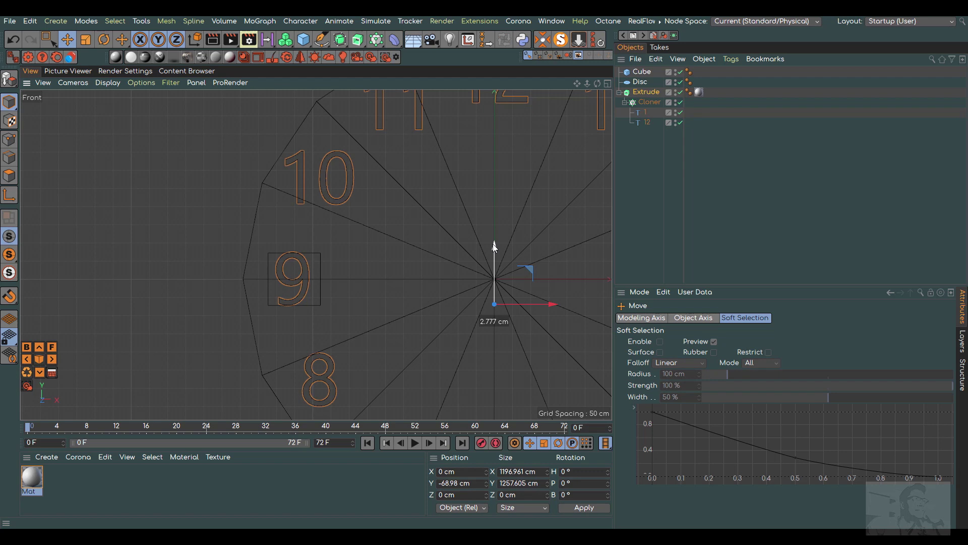
{"action": "left_click_drag", "start_coordinate": [492, 244], "coordinate": [492, 244]}
{"action": "key", "text": "F1"}
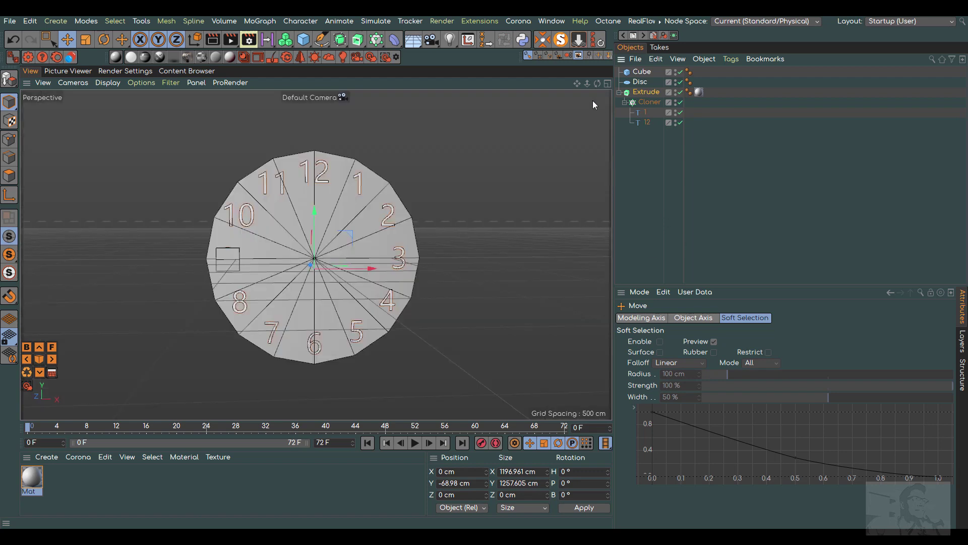
Step: Delete the Cube and push the Disc 15.279 cm back along Z
{"action": "left_click_drag", "start_coordinate": [597, 83], "coordinate": [640, 117]}
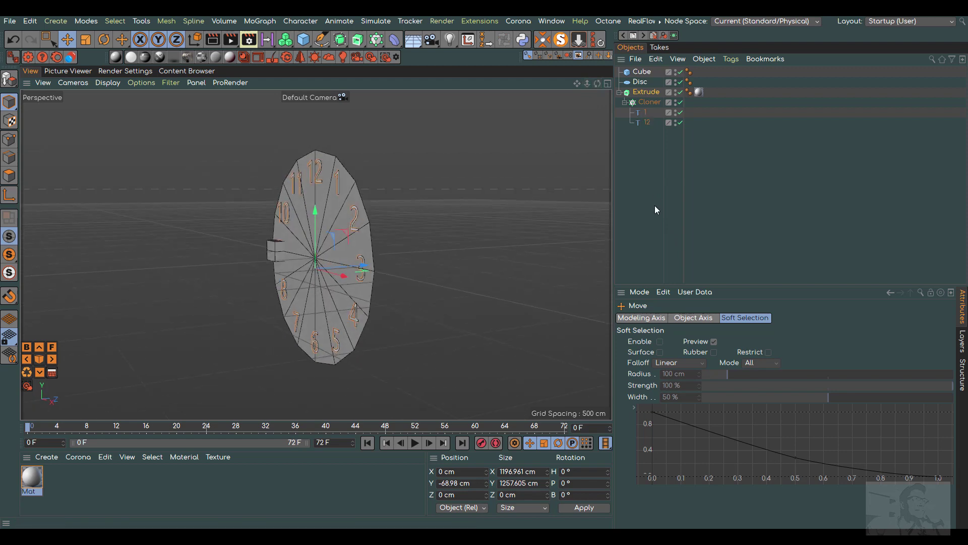
{"action": "left_click", "coordinate": [643, 71]}
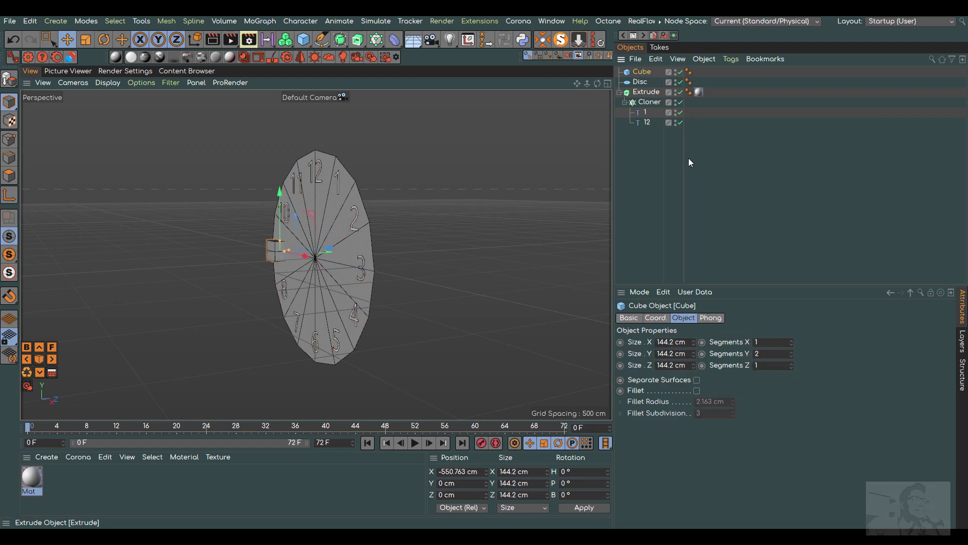
{"action": "key", "text": "Delete"}
{"action": "left_click", "coordinate": [638, 71]}
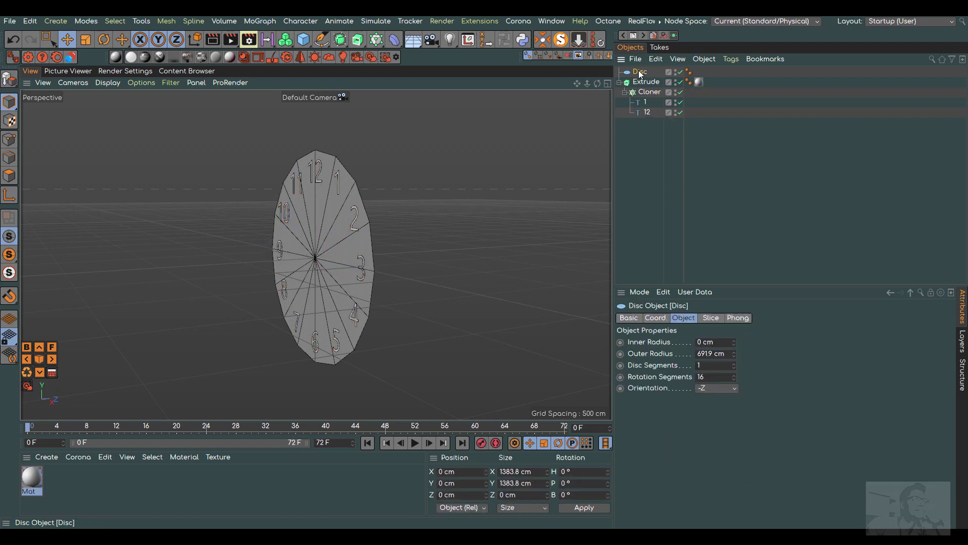
{"action": "left_click_drag", "start_coordinate": [362, 258], "coordinate": [367, 258]}
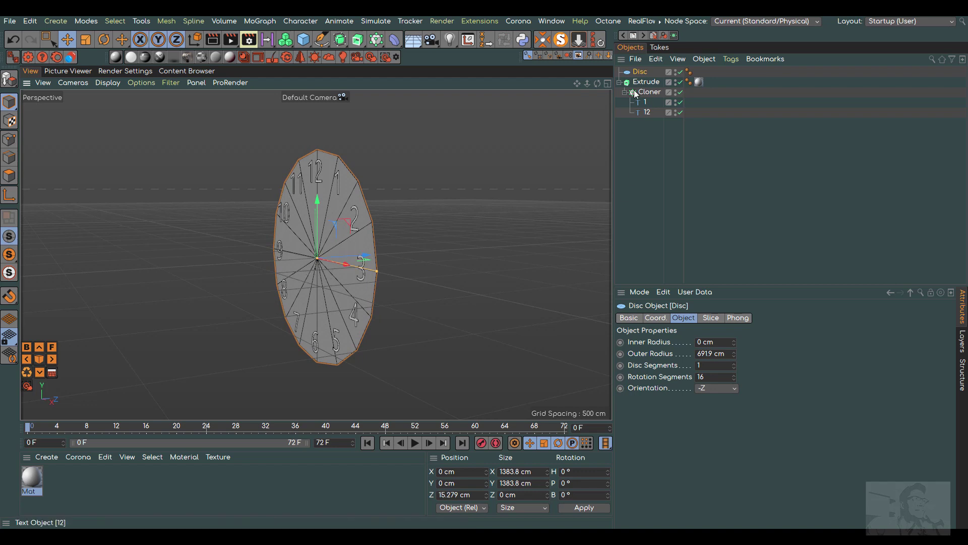
Step: Set the Extrude Offset to 23 cm to give the numbers depth
{"action": "left_click", "coordinate": [649, 81]}
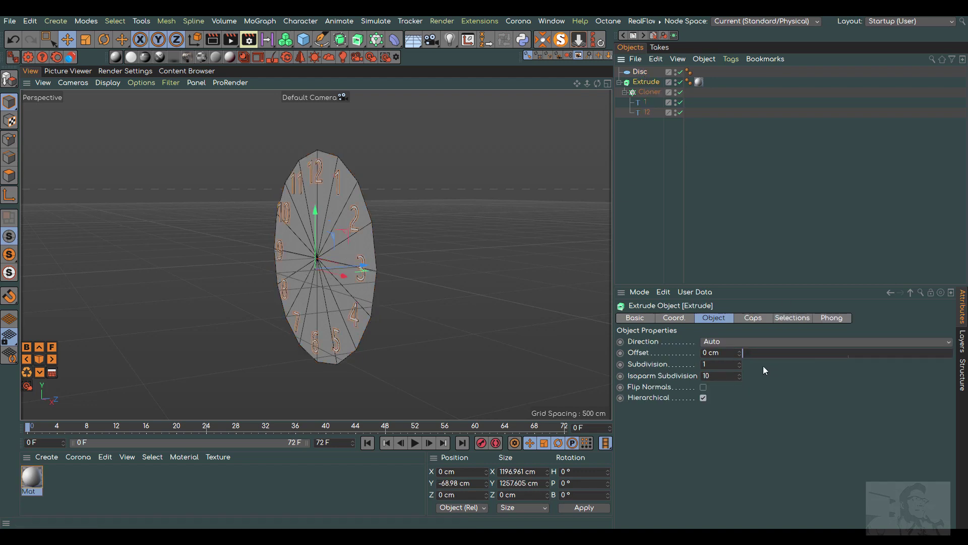
{"action": "left_click_drag", "start_coordinate": [740, 351], "coordinate": [740, 338]}
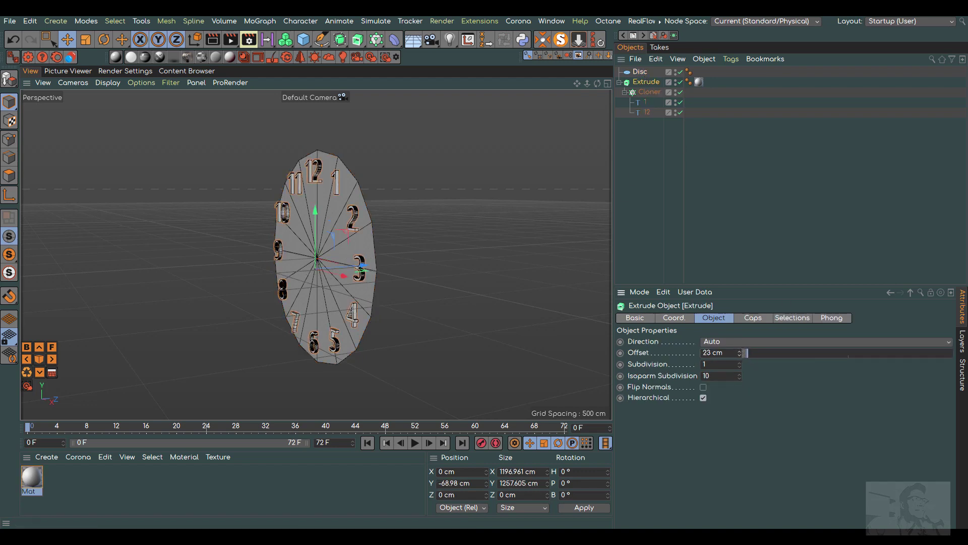
{"action": "left_click_drag", "start_coordinate": [597, 83], "coordinate": [598, 94]}
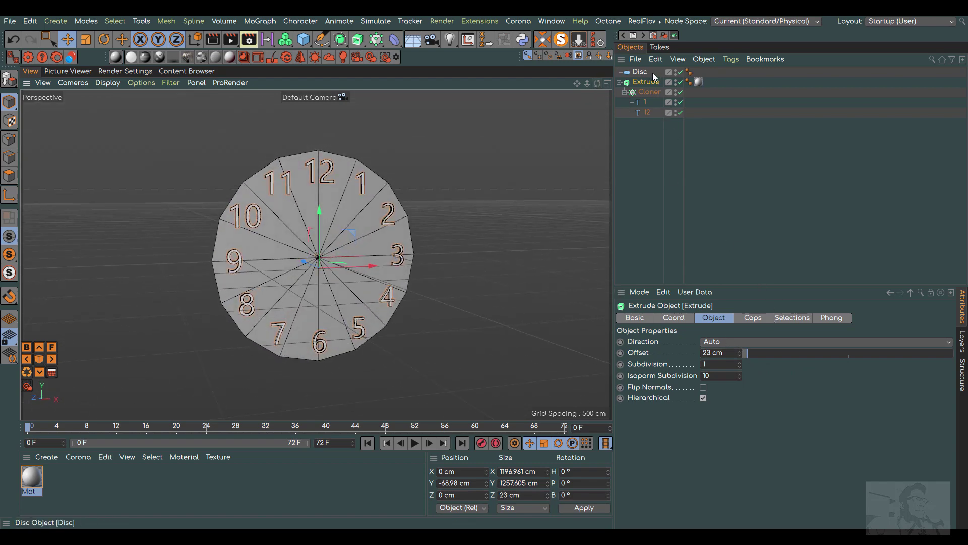
Step: Change the font of text objects 1 and 12 from Segoe UI to Rubik Medium
{"action": "left_click", "coordinate": [661, 102]}
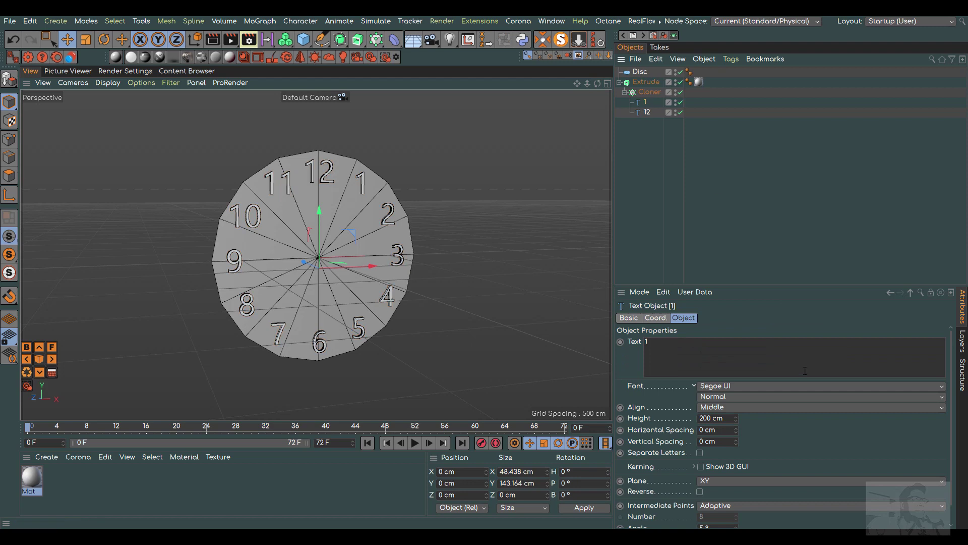
{"action": "left_click", "coordinate": [733, 385]}
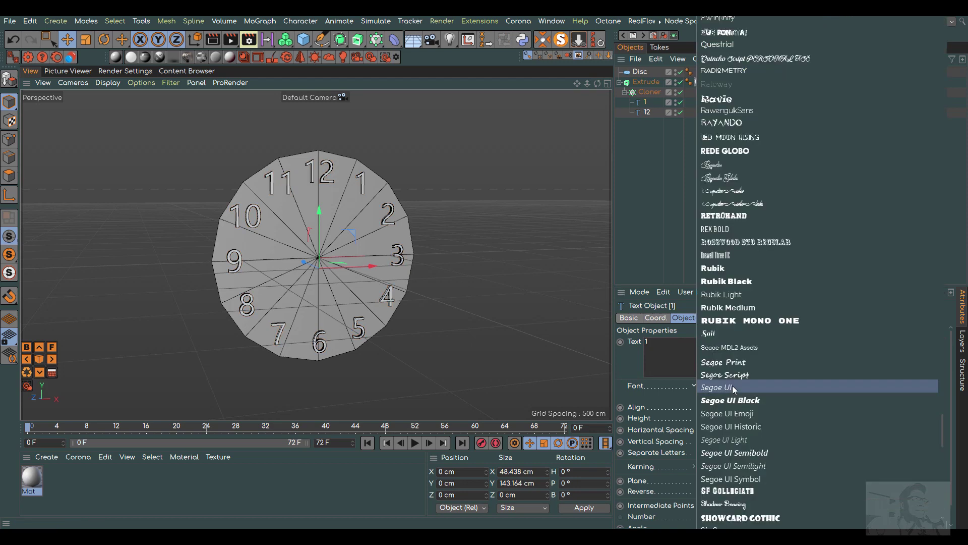
{"action": "left_click", "coordinate": [740, 307]}
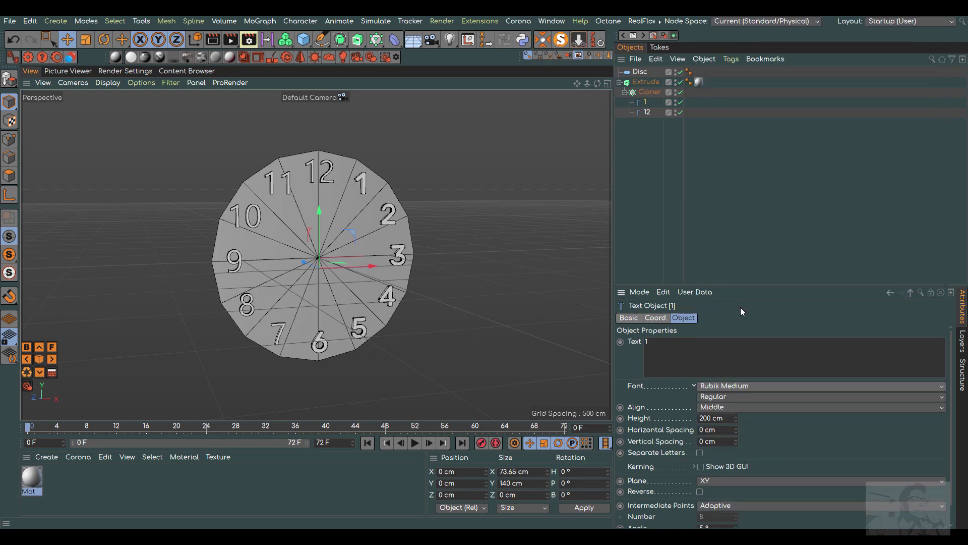
{"action": "left_click", "coordinate": [646, 111]}
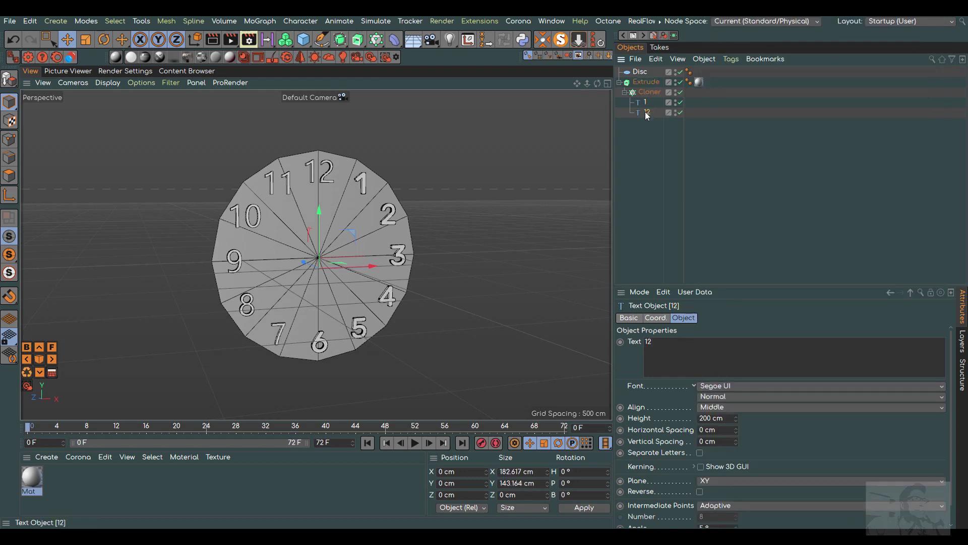
{"action": "left_click", "coordinate": [741, 386]}
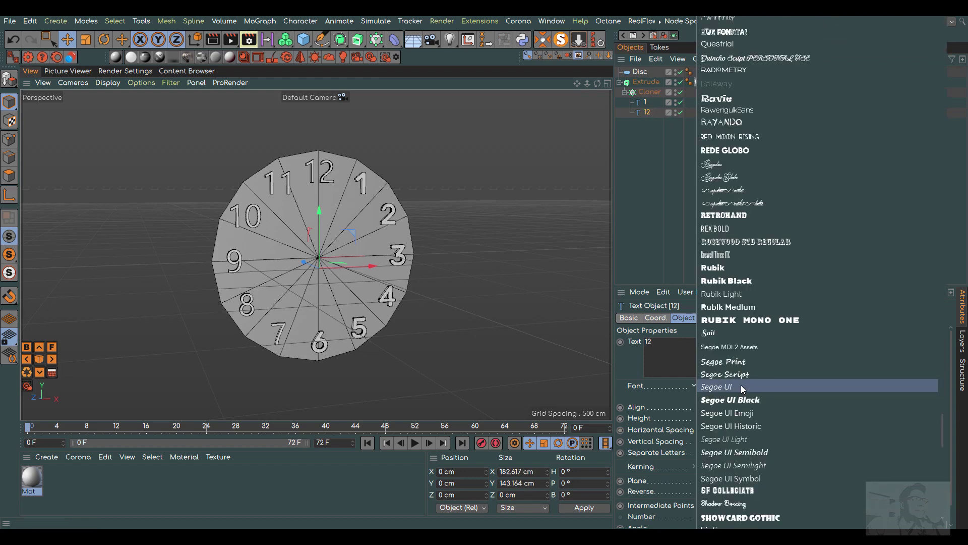
{"action": "left_click", "coordinate": [738, 307]}
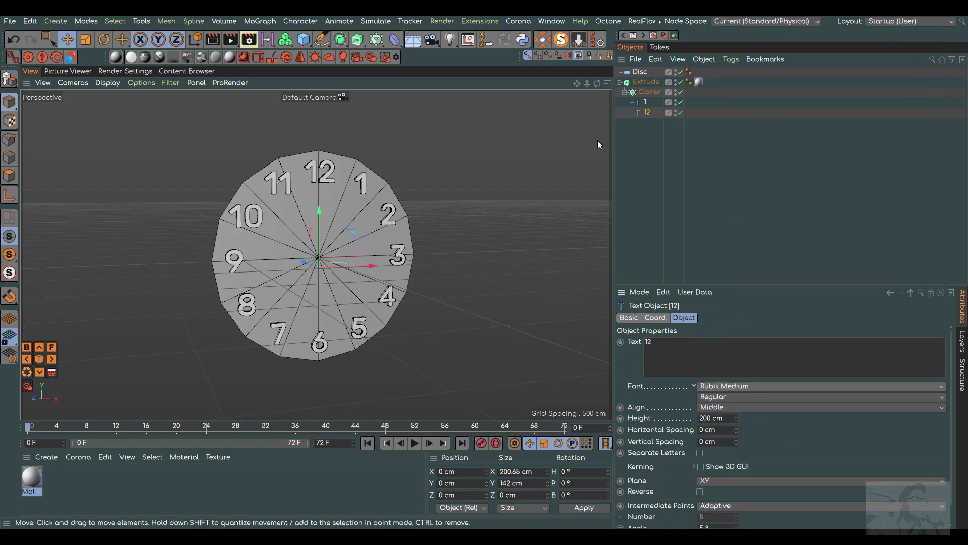
{"action": "left_click_drag", "start_coordinate": [598, 83], "coordinate": [608, 77]}
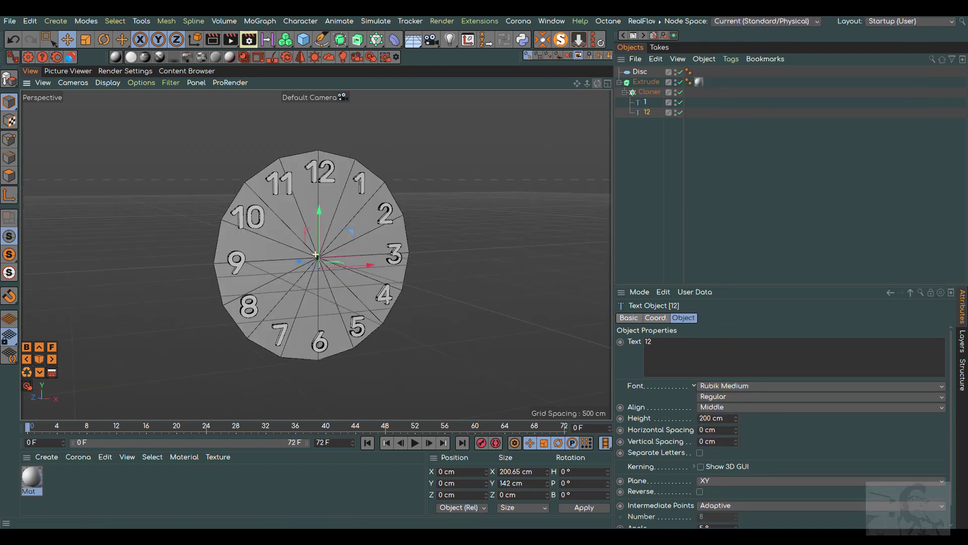
Step: Give the Disc 120 rotation segments so the clock face is a smooth circle
{"action": "left_click", "coordinate": [640, 72]}
{"action": "key", "text": "BackSpace"}
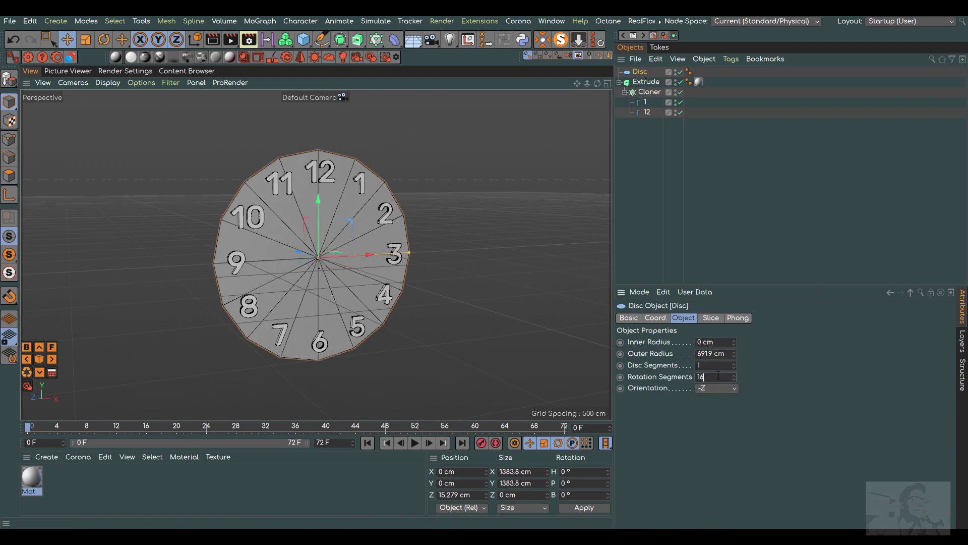
{"action": "type", "text": "2"}
{"action": "key", "text": "Return"}
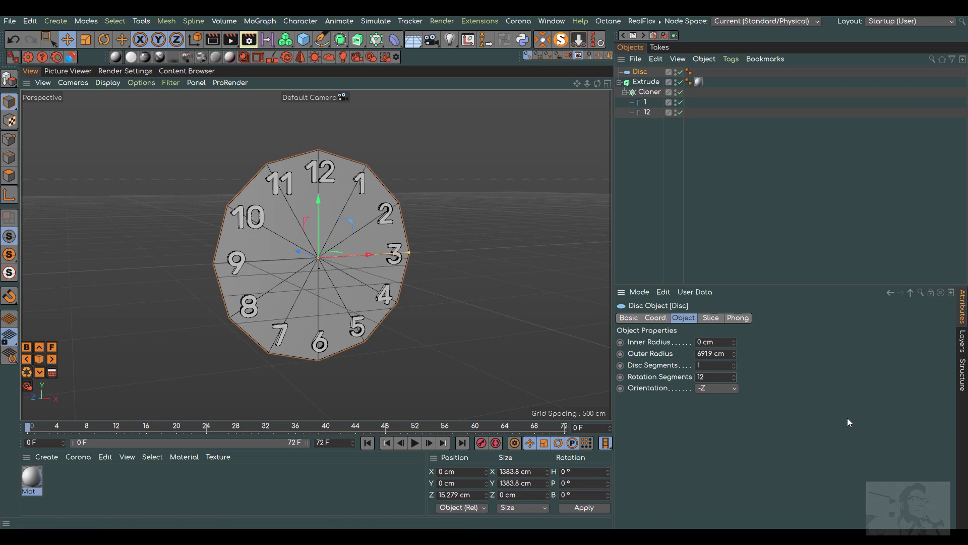
{"action": "type", "text": "0"}
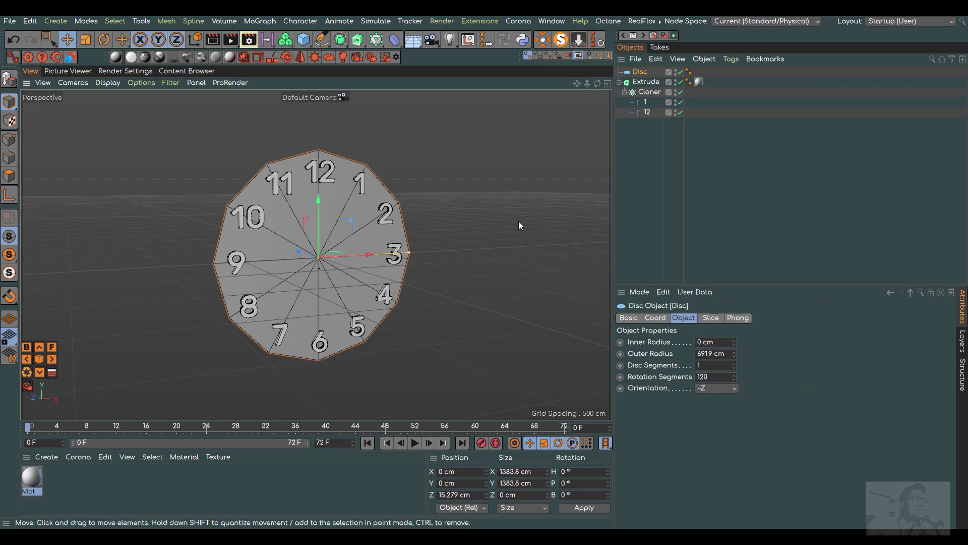
{"action": "left_click", "coordinate": [519, 222]}
{"action": "left_click_drag", "start_coordinate": [599, 84], "coordinate": [355, 328]}
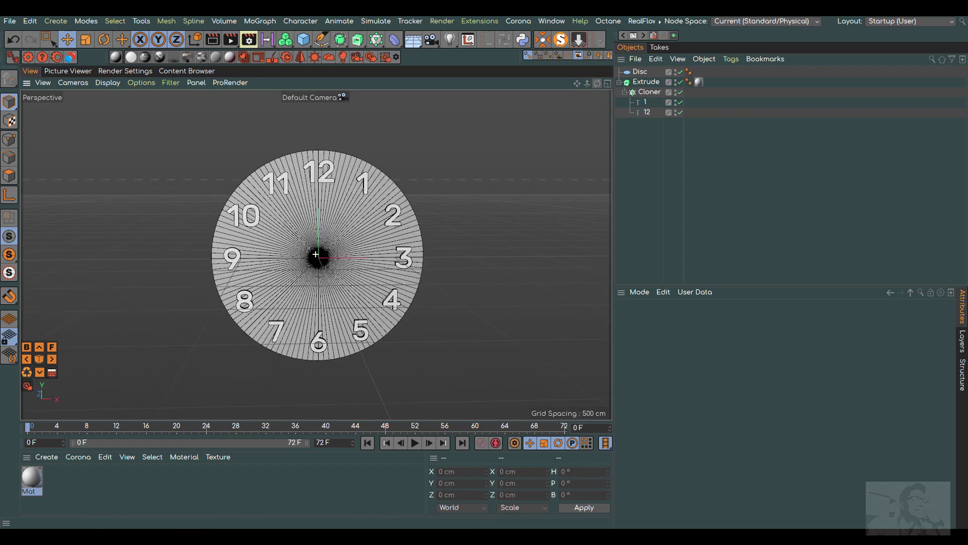